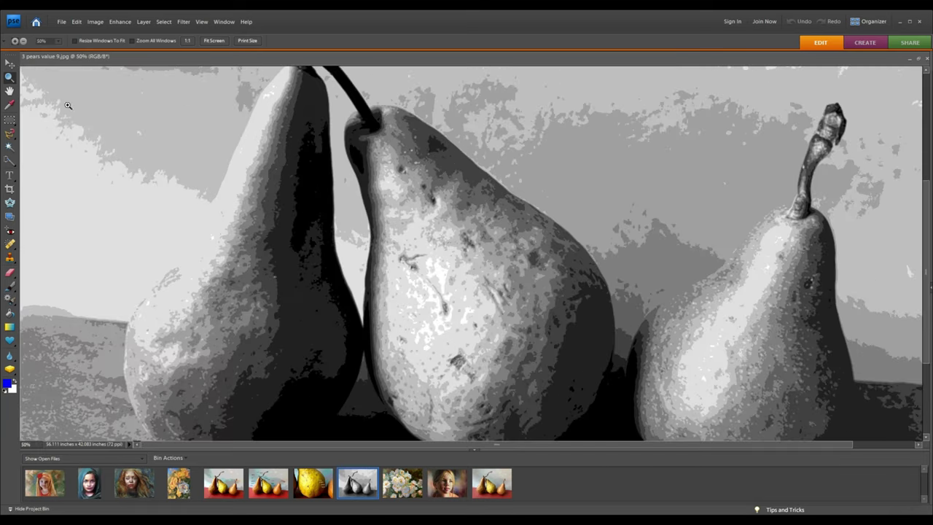
- Zoom the grayscale study out twice, then switch to the original colour pears photo
{"action": "left_click", "coordinate": [23, 41]}
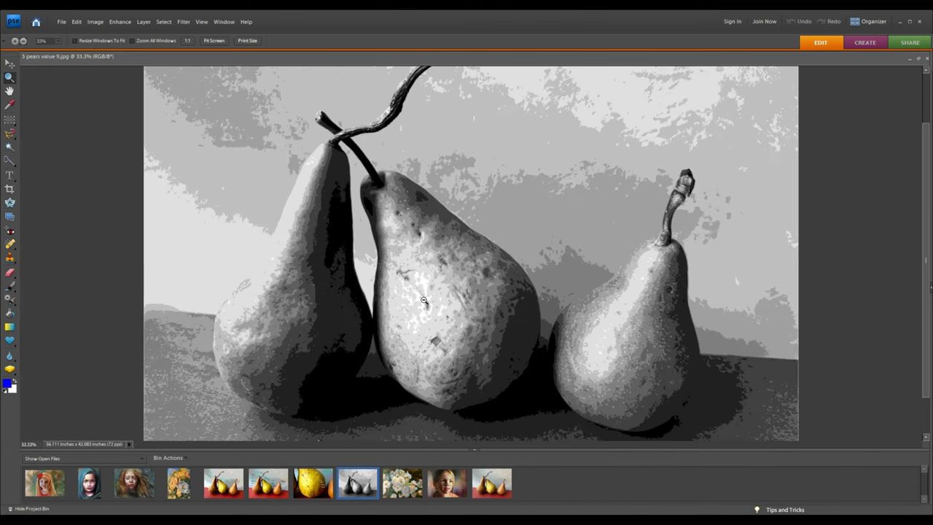
{"action": "left_click", "coordinate": [424, 300]}
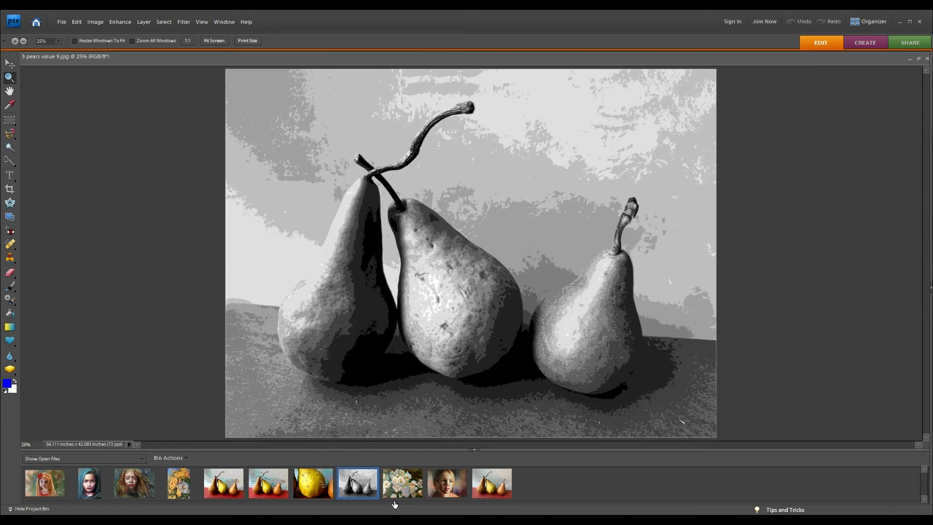
{"action": "left_click", "coordinate": [486, 487]}
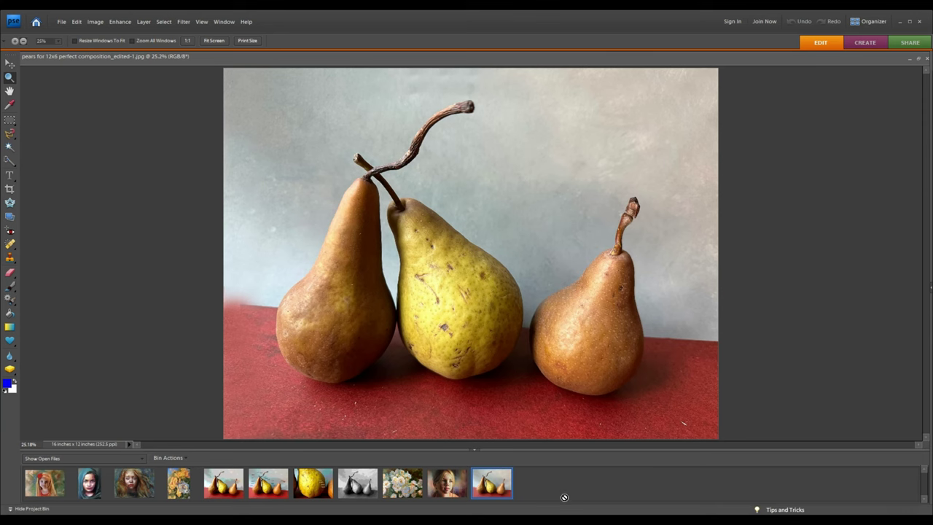
- Compare the original pears photo against the grayscale and posterized versions, then bring up cool.png
{"action": "left_click", "coordinate": [350, 486]}
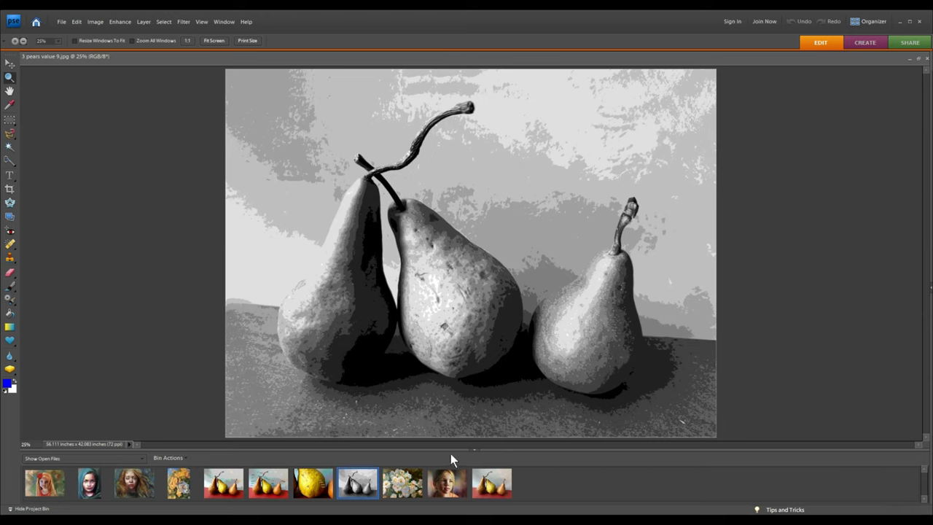
{"action": "left_click", "coordinate": [498, 493]}
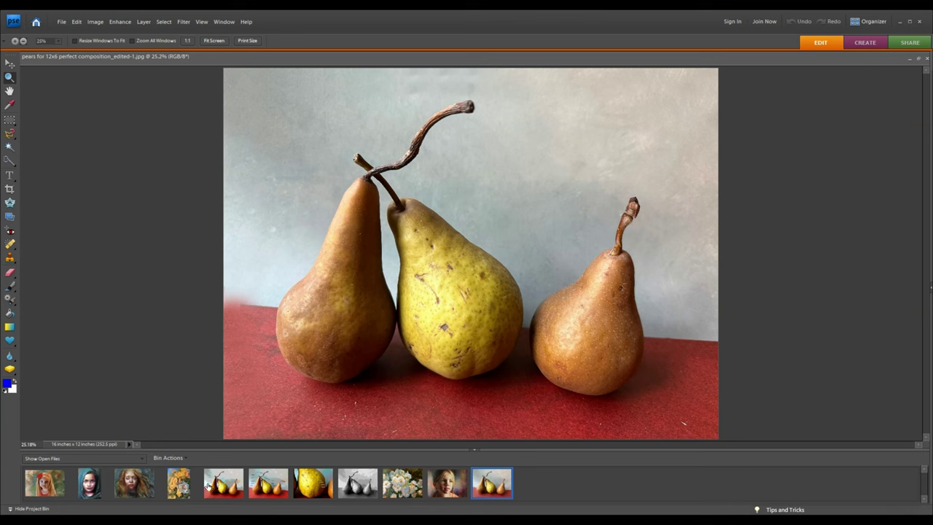
{"action": "left_click", "coordinate": [236, 480]}
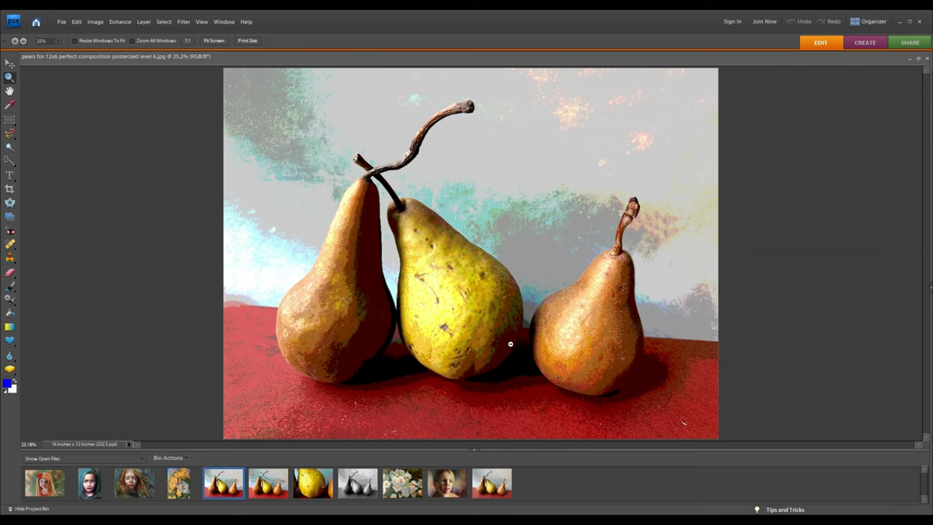
{"action": "left_click", "coordinate": [497, 484]}
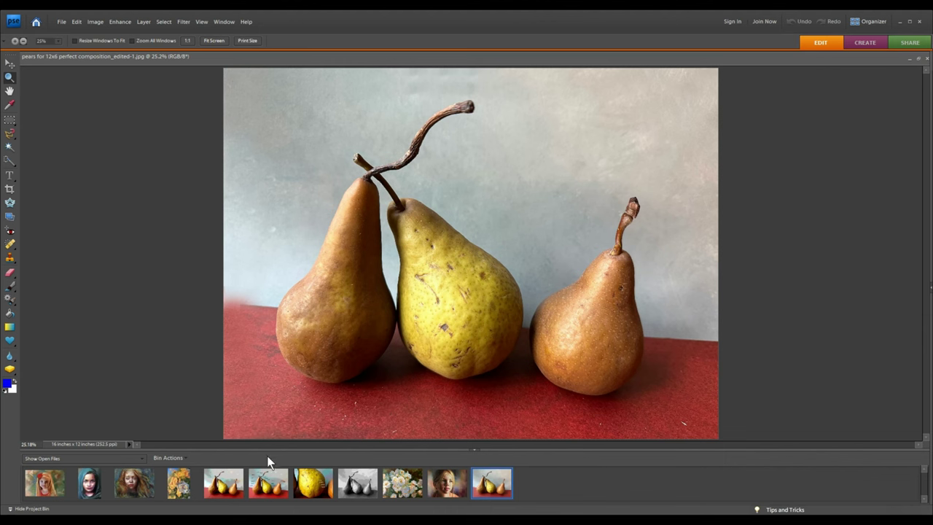
{"action": "left_click", "coordinate": [265, 484]}
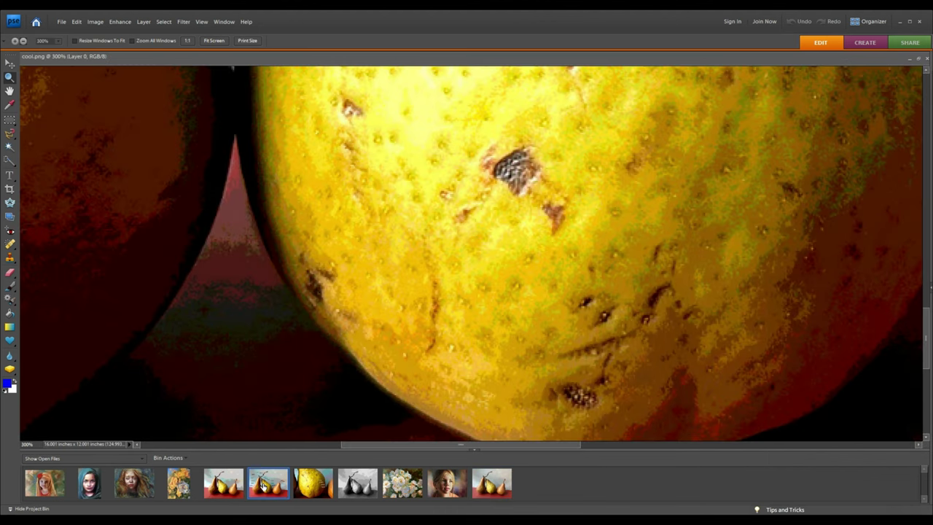
- Zoom cool.png out until it fits the window, then back in to 66.7%
{"action": "left_click", "coordinate": [385, 218]}
{"action": "left_click", "coordinate": [384, 218]}
{"action": "left_click", "coordinate": [385, 218]}
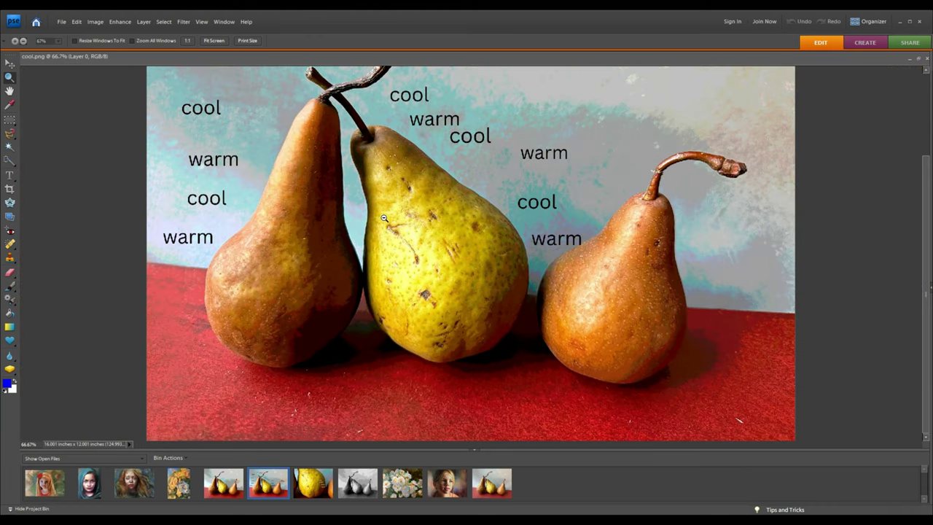
{"action": "left_click", "coordinate": [384, 218]}
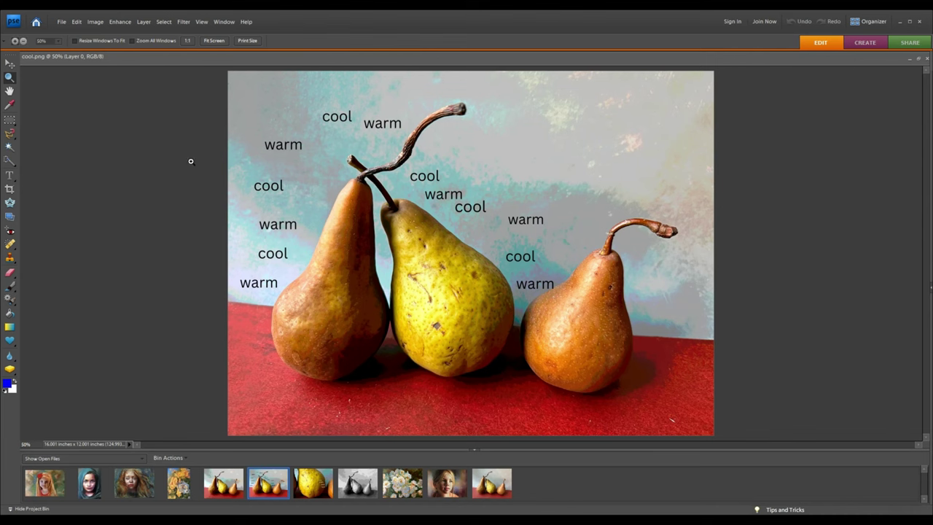
{"action": "left_click", "coordinate": [285, 212]}
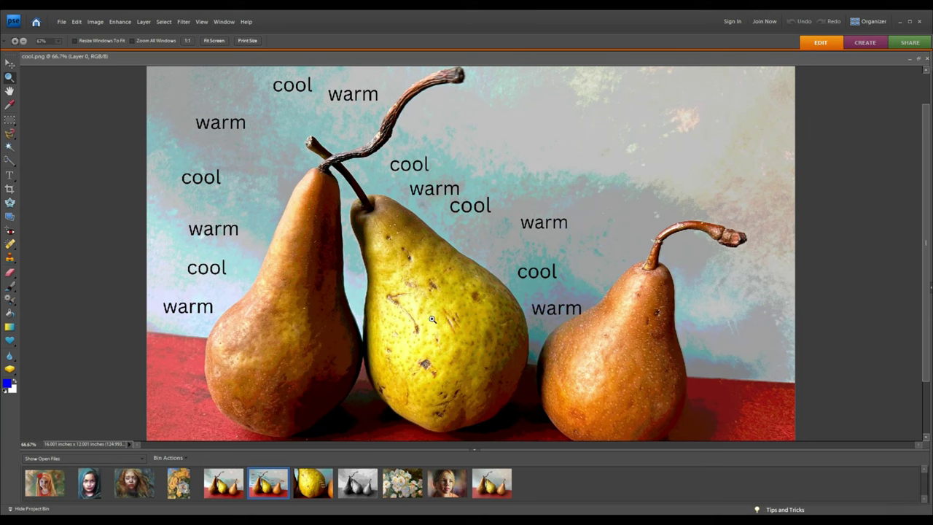
{"action": "scroll", "coordinate": [442, 174], "scroll_direction": "up", "scroll_amount": 1}
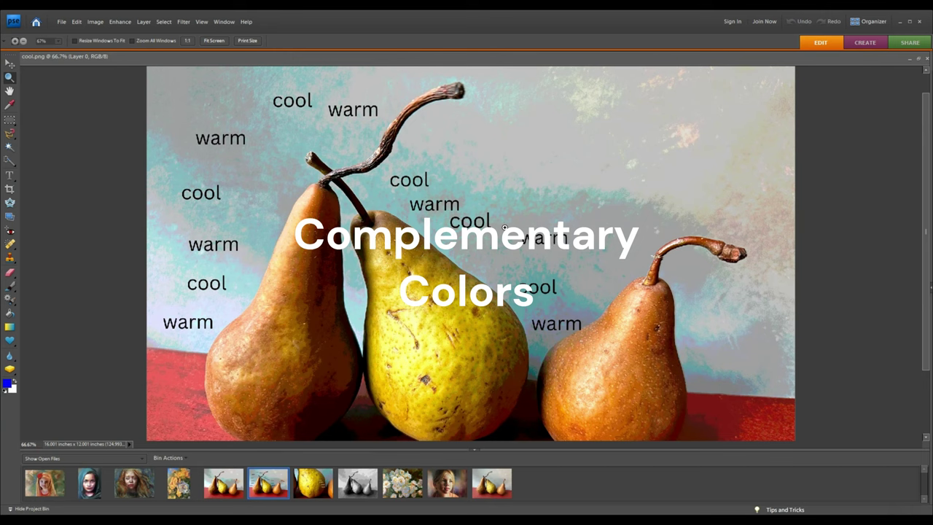
- Float the document windows, with cool.png on the left and '3 pears value 9.jpg' on the right
{"action": "left_click", "coordinate": [918, 58]}
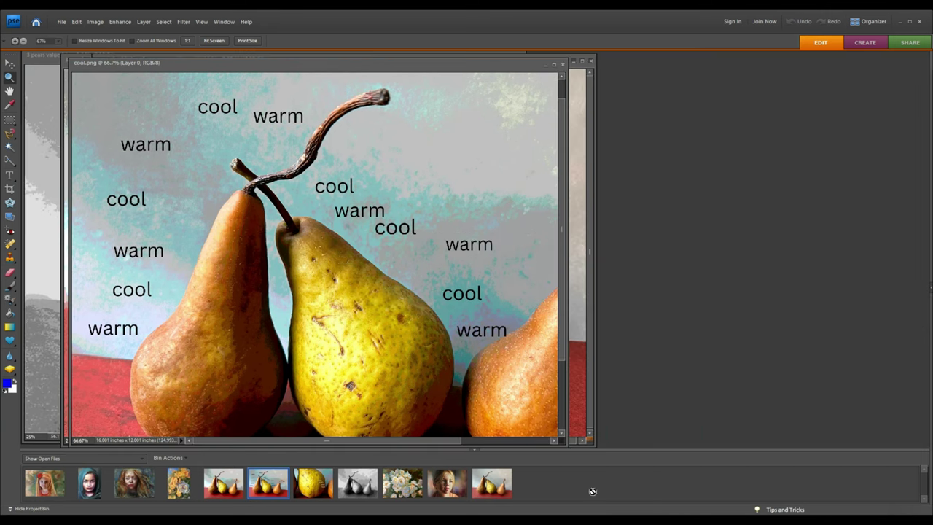
{"action": "left_click", "coordinate": [349, 487]}
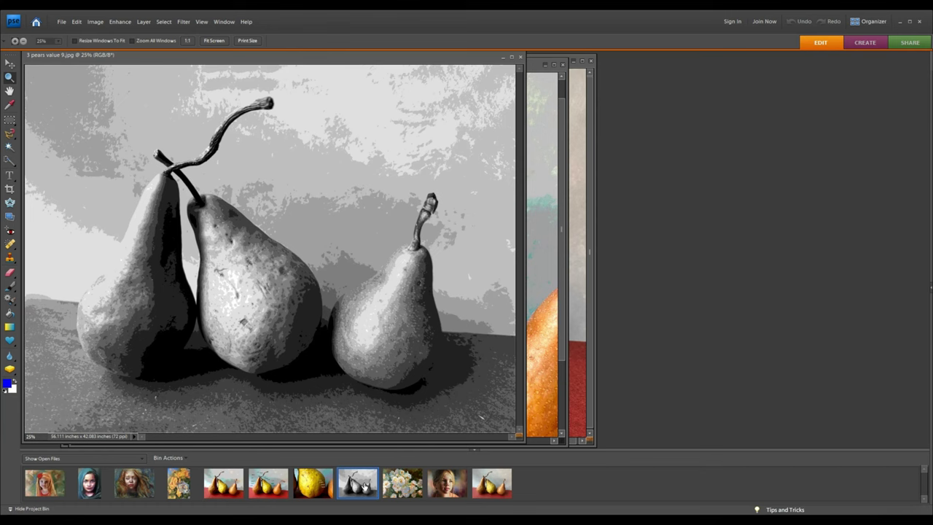
{"action": "left_click_drag", "start_coordinate": [411, 61], "coordinate": [931, 86]}
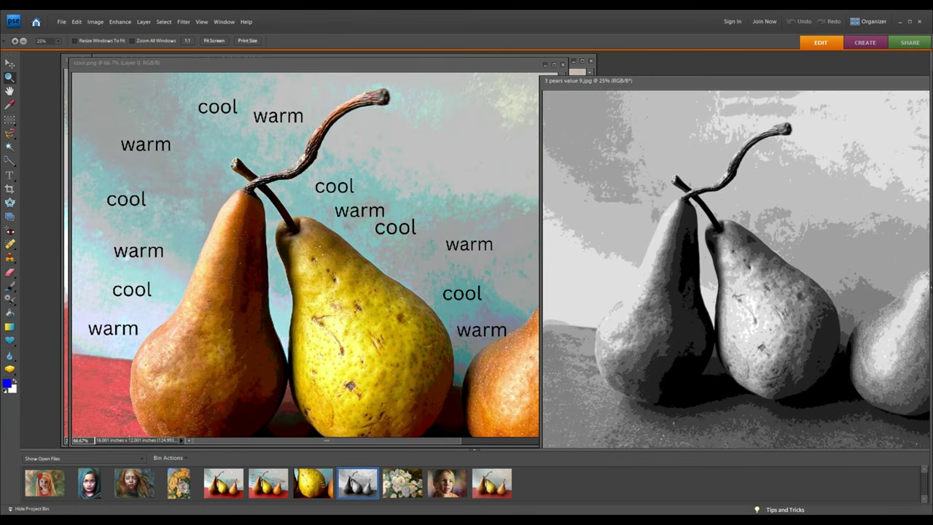
{"action": "left_click_drag", "start_coordinate": [449, 70], "coordinate": [388, 55]}
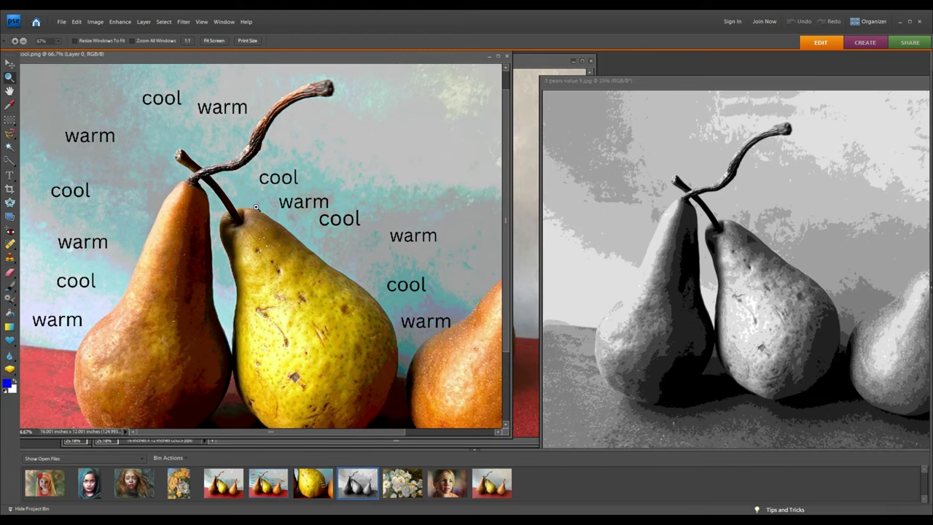
- Adjust the zoom on both images and move the grayscale window beside cool.png
{"action": "left_click", "coordinate": [23, 42]}
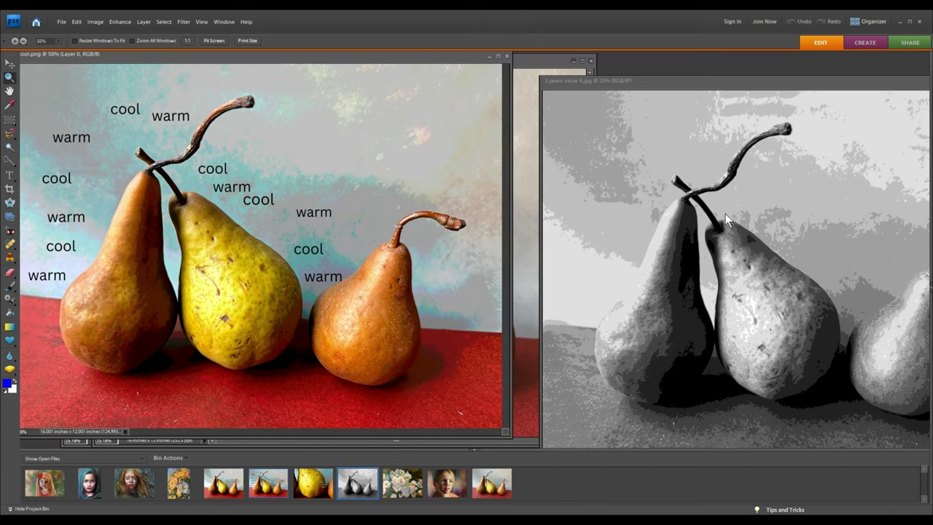
{"action": "left_click", "coordinate": [854, 339]}
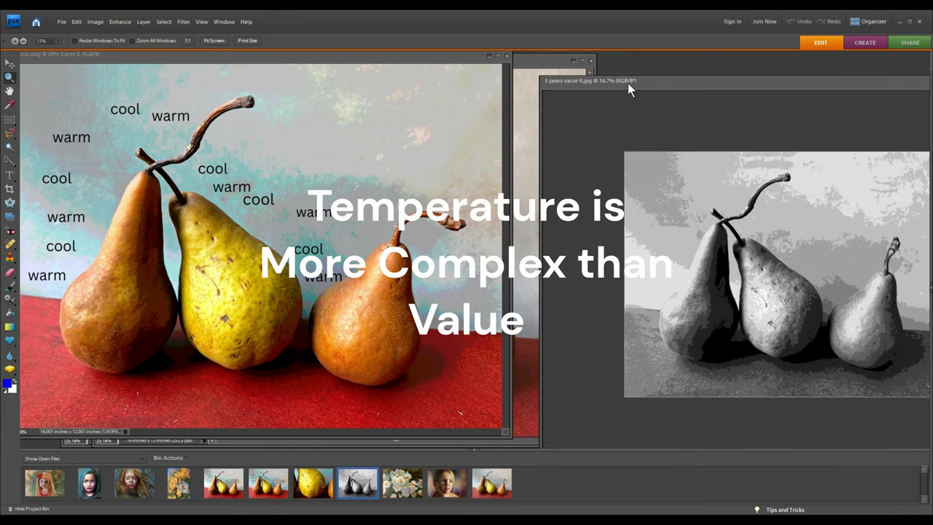
{"action": "left_click_drag", "start_coordinate": [627, 83], "coordinate": [597, 58]}
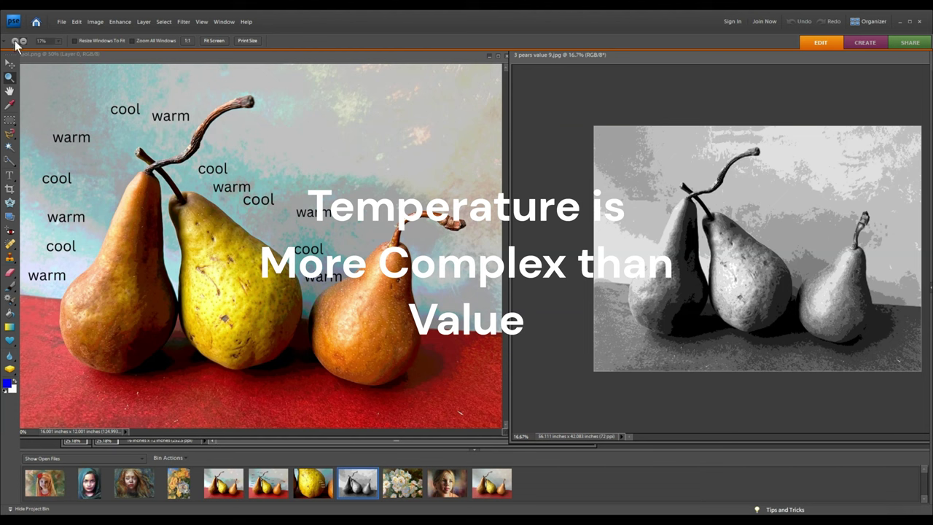
{"action": "left_click", "coordinate": [638, 249]}
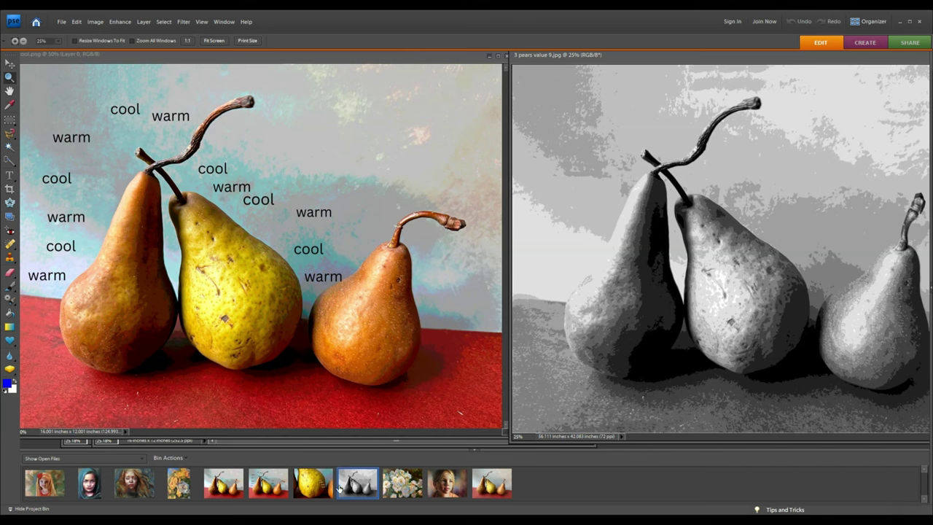
- Look over the warm/cool-labelled pear close-up 2.png, then switch to the red-flower portrait
{"action": "left_click", "coordinate": [315, 490]}
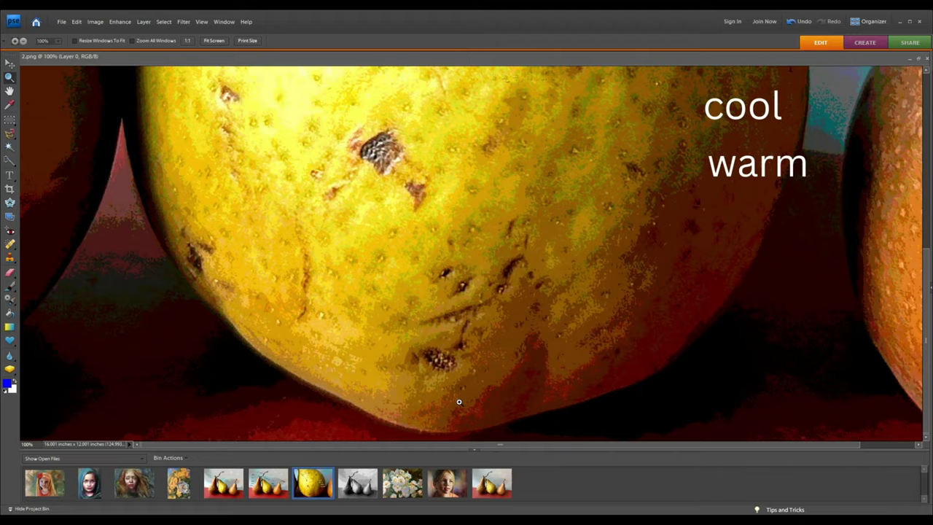
{"action": "scroll", "coordinate": [744, 232], "scroll_direction": "up", "scroll_amount": 2}
{"action": "scroll", "coordinate": [744, 232], "scroll_direction": "up", "scroll_amount": 5}
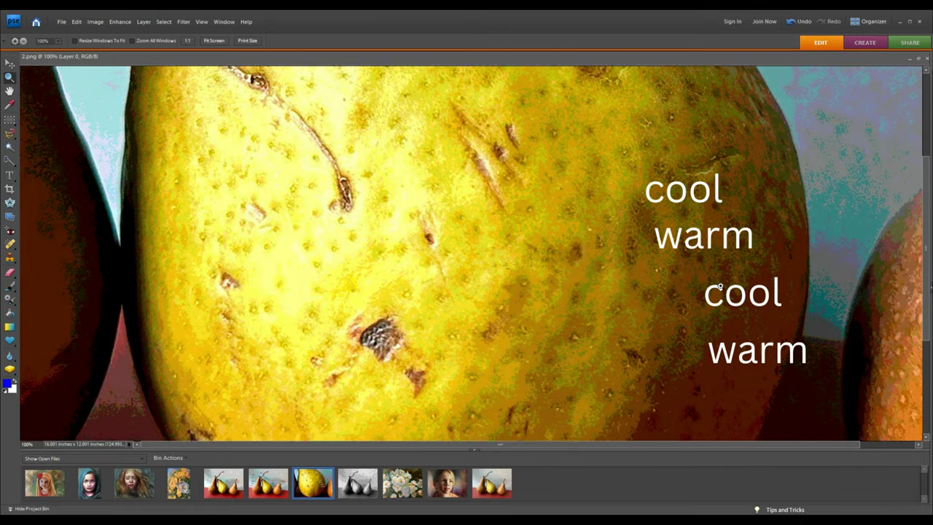
{"action": "scroll", "coordinate": [756, 374], "scroll_direction": "down", "scroll_amount": 2}
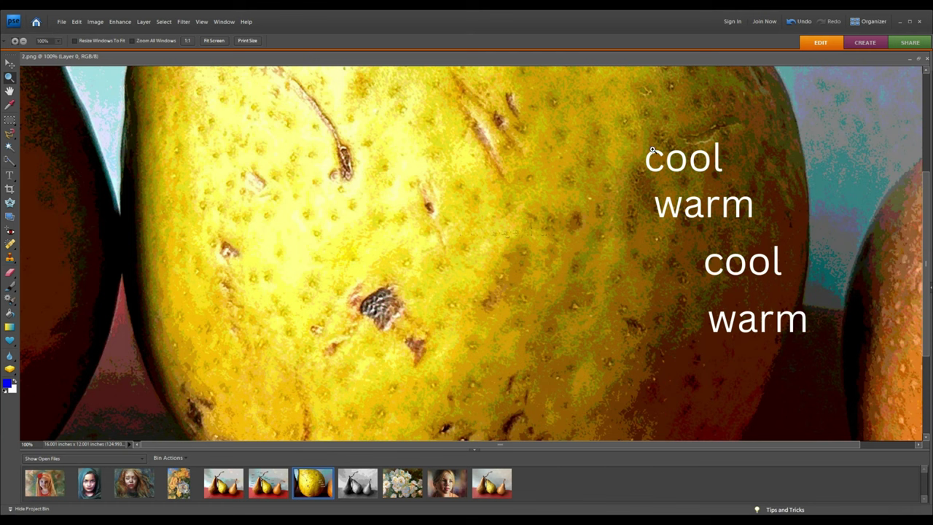
{"action": "scroll", "coordinate": [692, 260], "scroll_direction": "down", "scroll_amount": 3}
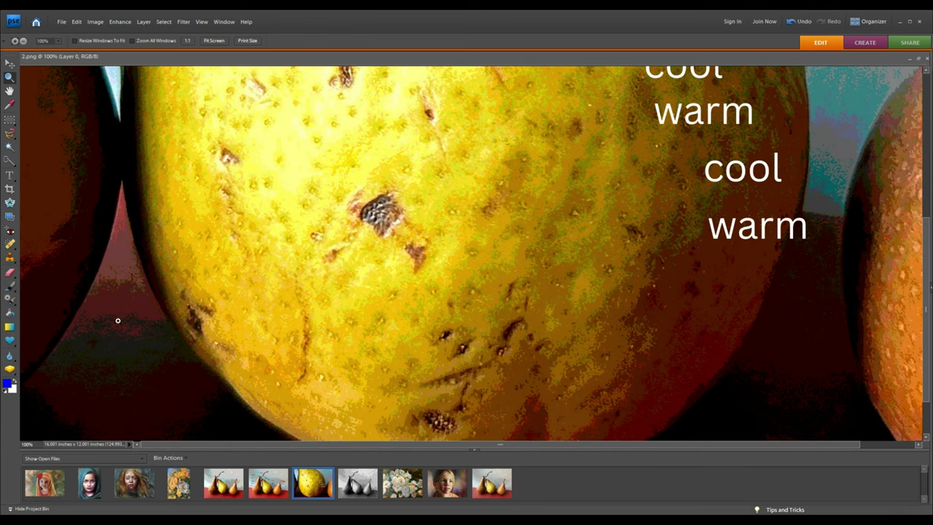
{"action": "scroll", "coordinate": [139, 355], "scroll_direction": "down", "scroll_amount": 2}
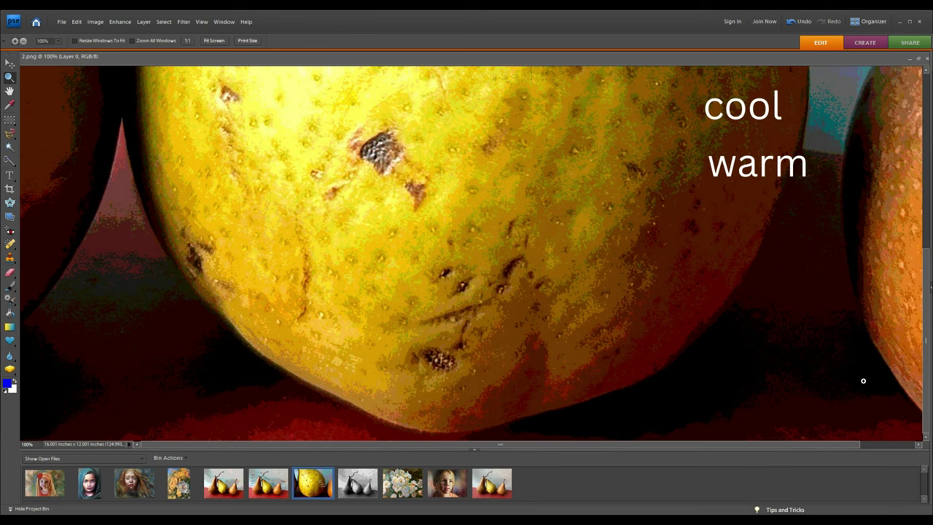
{"action": "scroll", "coordinate": [774, 411], "scroll_direction": "up", "scroll_amount": 3}
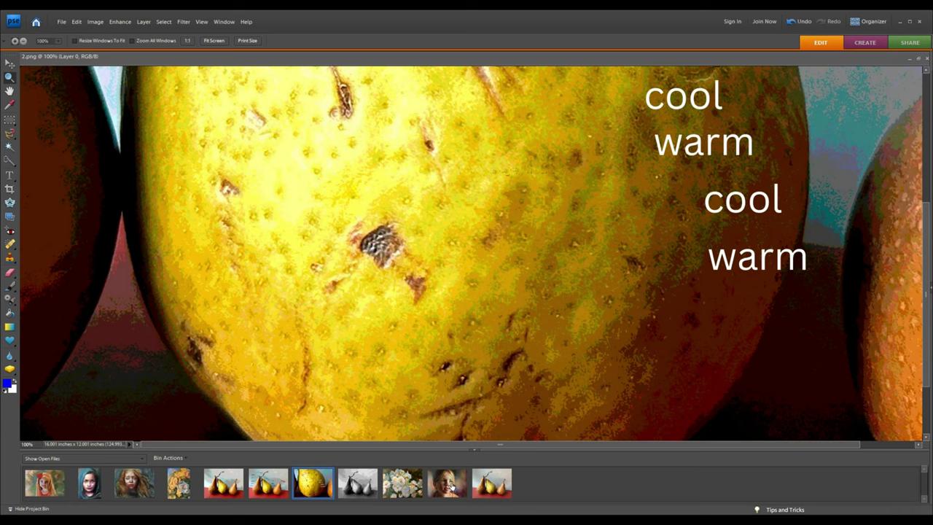
{"action": "scroll", "coordinate": [616, 337], "scroll_direction": "down", "scroll_amount": 1}
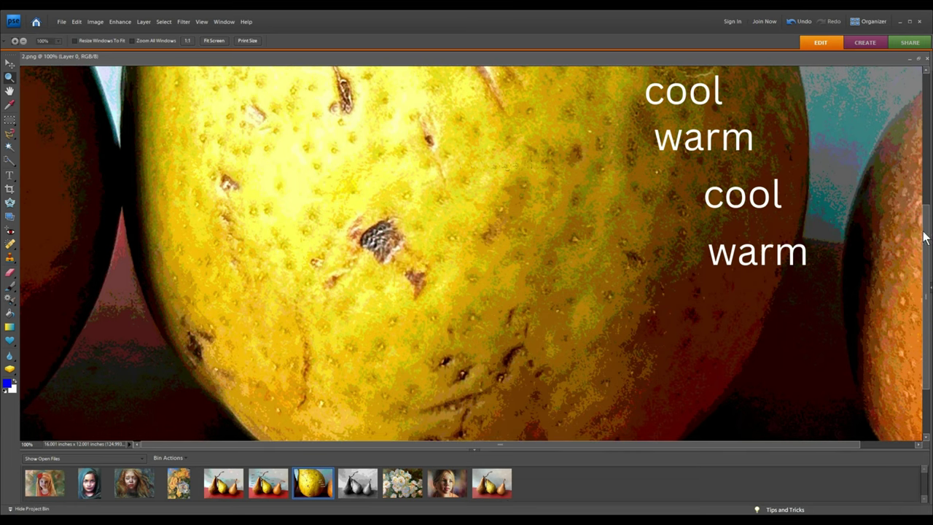
{"action": "left_click_drag", "start_coordinate": [929, 243], "coordinate": [924, 102]}
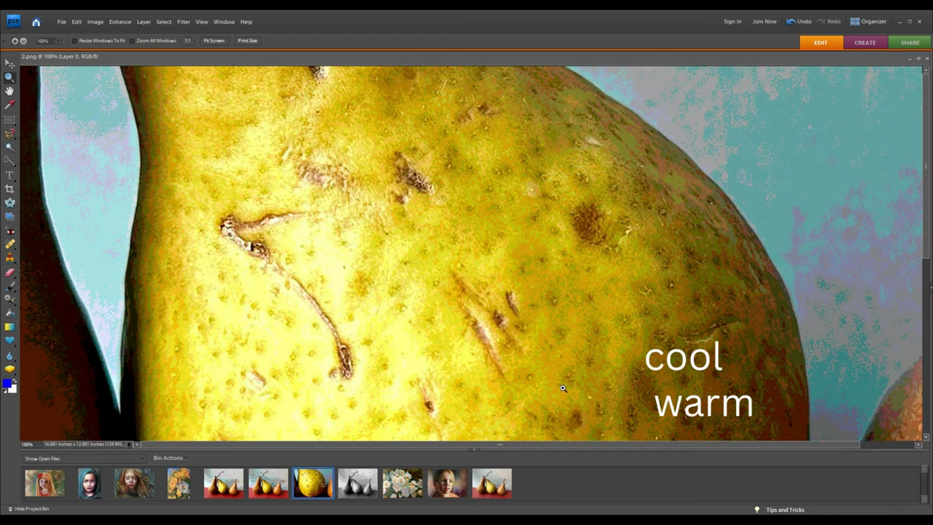
{"action": "left_click", "coordinate": [45, 494]}
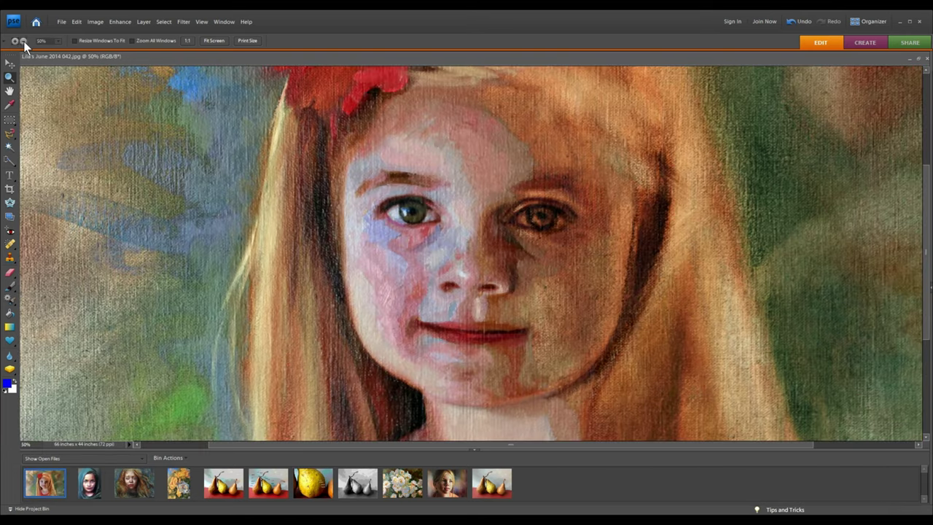
- Fit the red-flower portrait to screen, zoom its face to 50%, then switch to 1530.jpg
{"action": "left_click", "coordinate": [220, 43]}
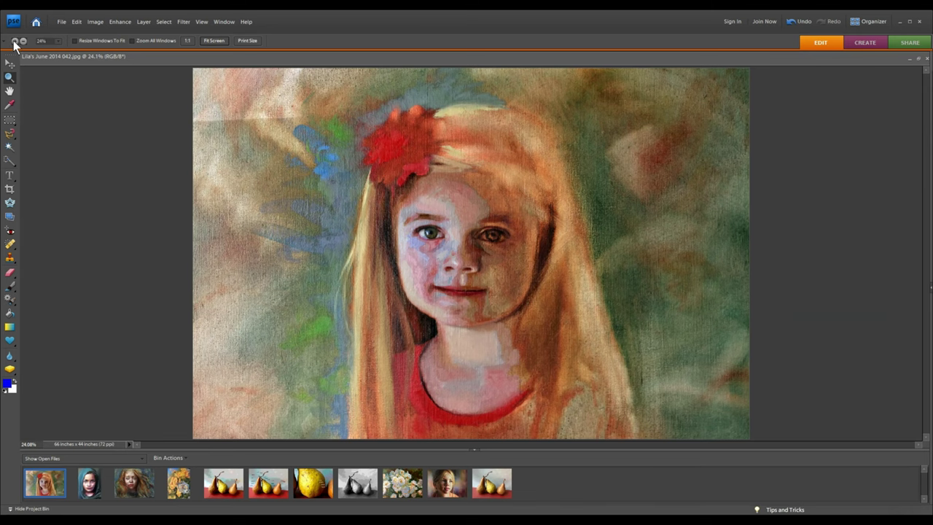
{"action": "left_click", "coordinate": [429, 219]}
{"action": "left_click", "coordinate": [436, 243]}
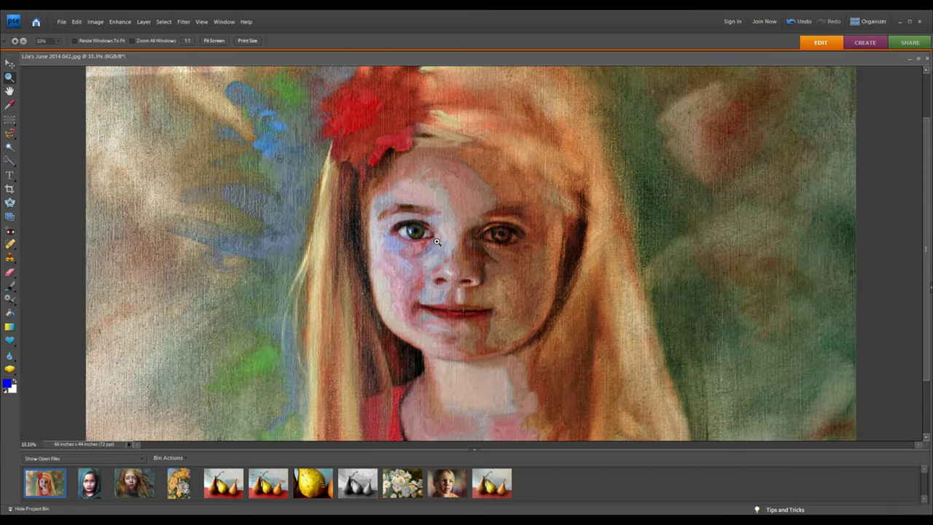
{"action": "left_click", "coordinate": [436, 213]}
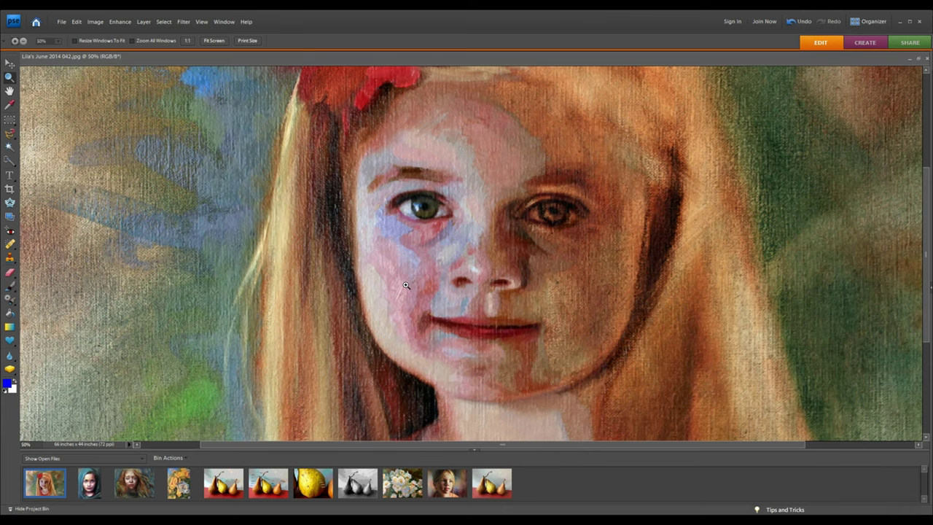
{"action": "scroll", "coordinate": [373, 280], "scroll_direction": "down", "scroll_amount": 3}
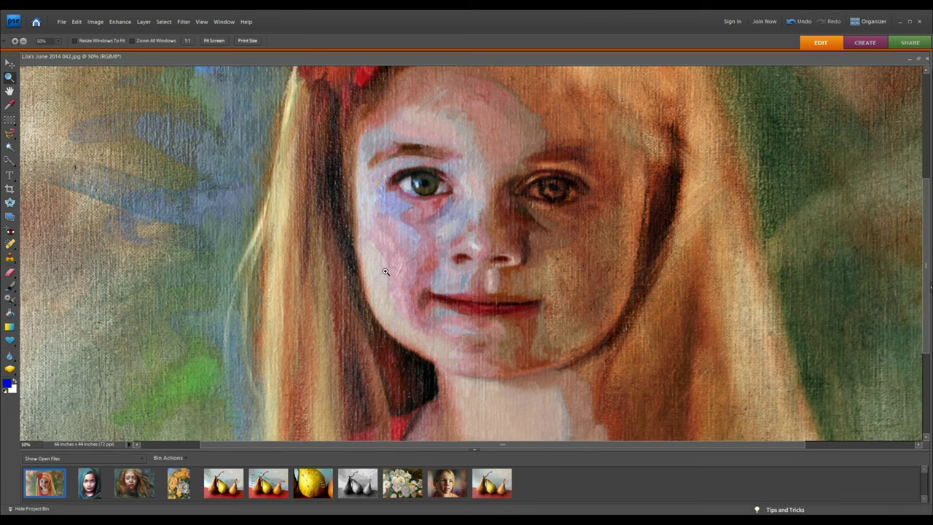
{"action": "scroll", "coordinate": [543, 379], "scroll_direction": "down", "scroll_amount": 1}
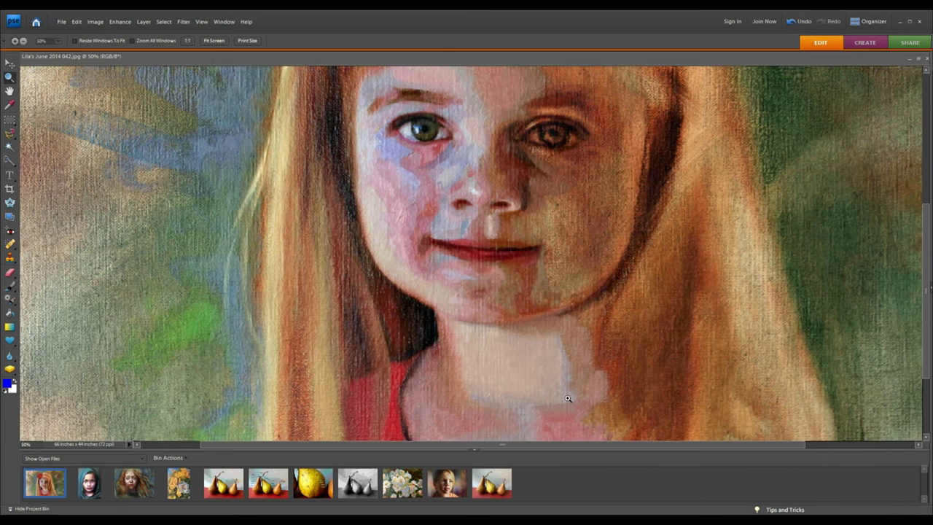
{"action": "scroll", "coordinate": [361, 240], "scroll_direction": "up", "scroll_amount": 2}
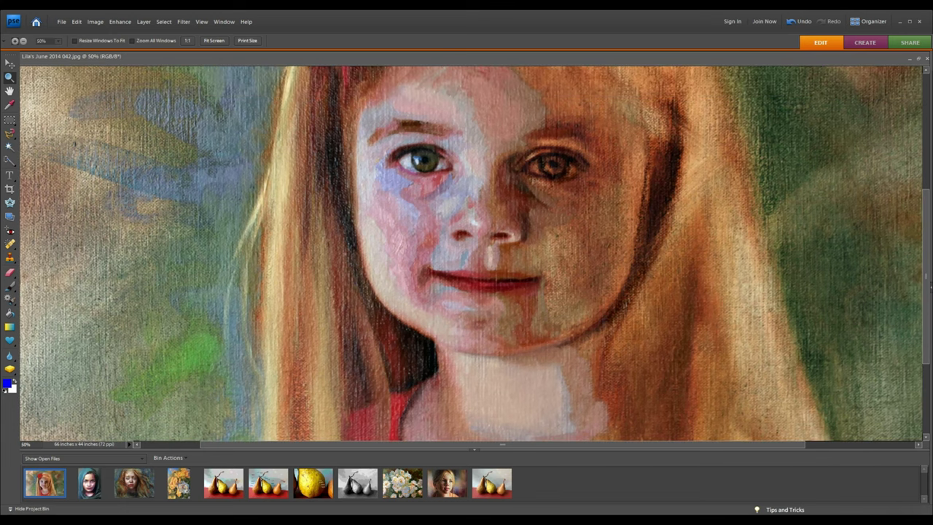
{"action": "left_click", "coordinate": [90, 483]}
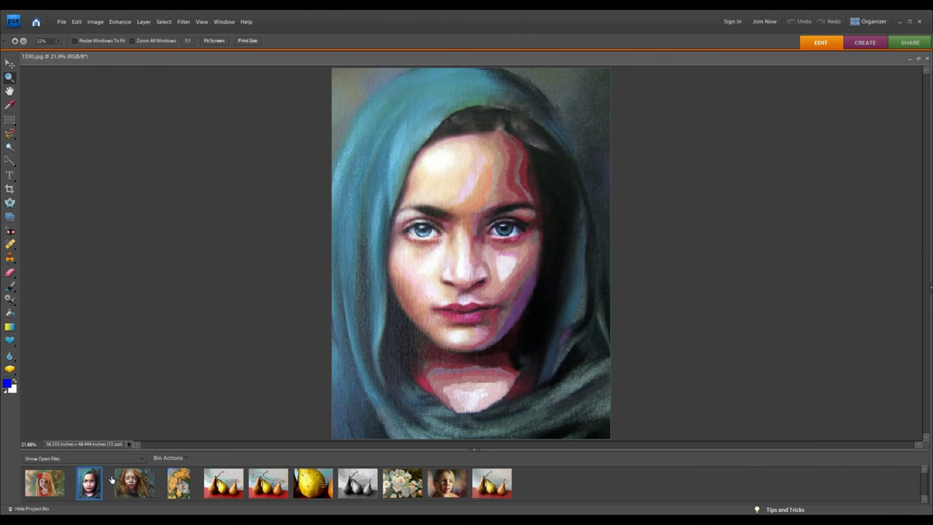
- Bring up the blonde girl's portrait, zoom into her face, then fit it to screen
{"action": "left_click", "coordinate": [447, 482]}
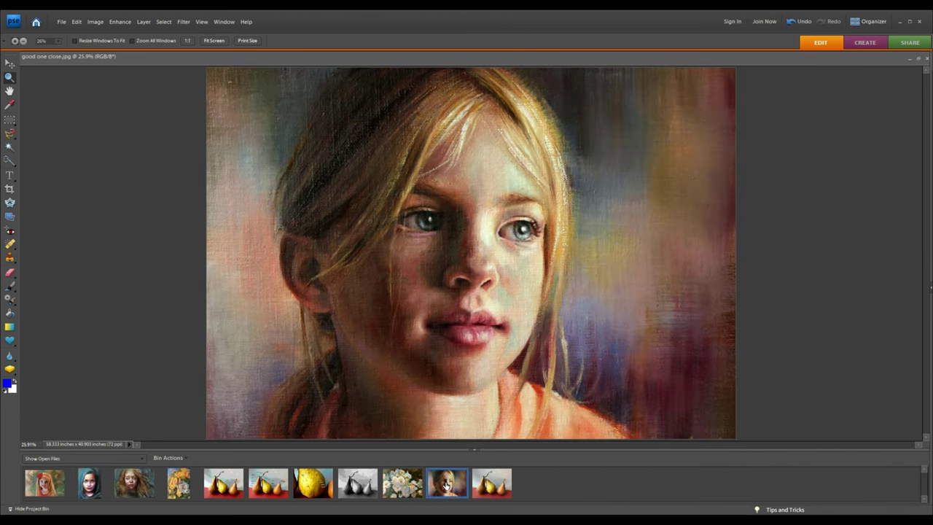
{"action": "left_click", "coordinate": [544, 281]}
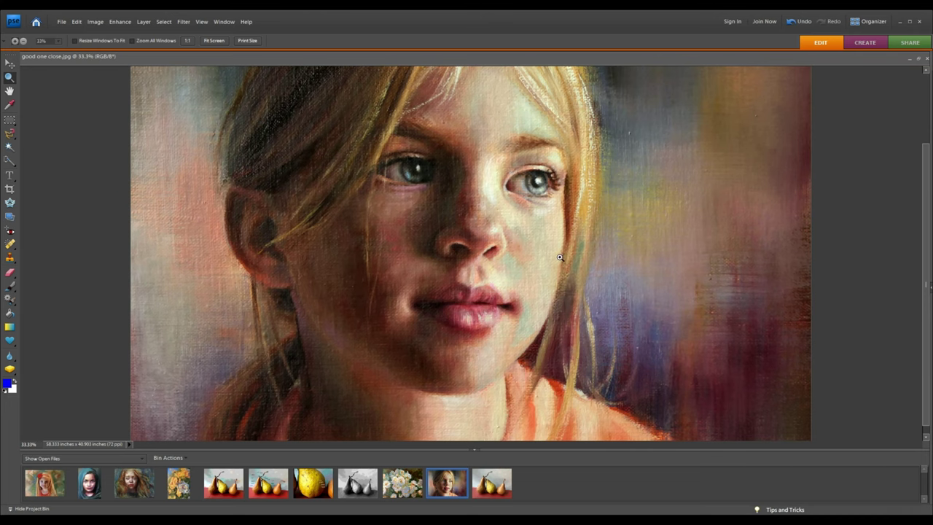
{"action": "scroll", "coordinate": [554, 260], "scroll_direction": "up", "scroll_amount": 2}
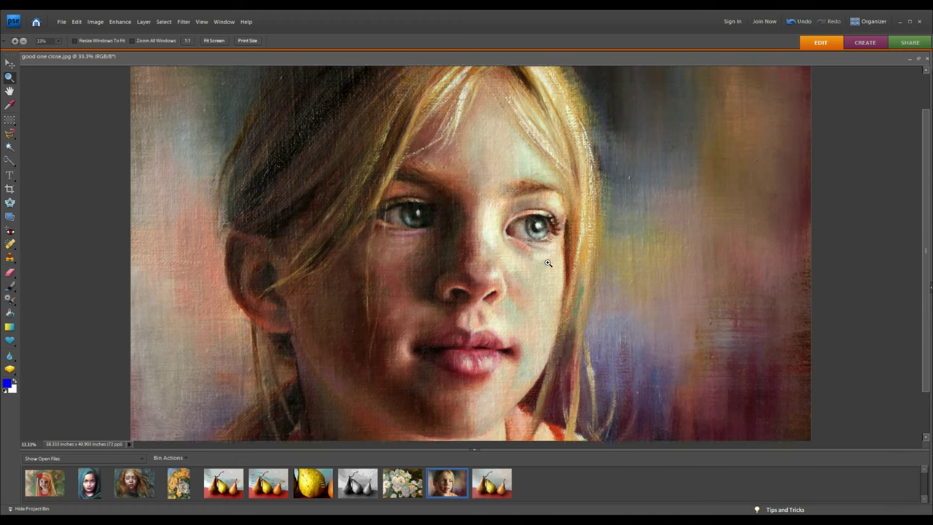
{"action": "scroll", "coordinate": [548, 262], "scroll_direction": "up", "scroll_amount": 1}
{"action": "scroll", "coordinate": [673, 229], "scroll_direction": "down", "scroll_amount": 1}
{"action": "scroll", "coordinate": [255, 187], "scroll_direction": "down", "scroll_amount": 1}
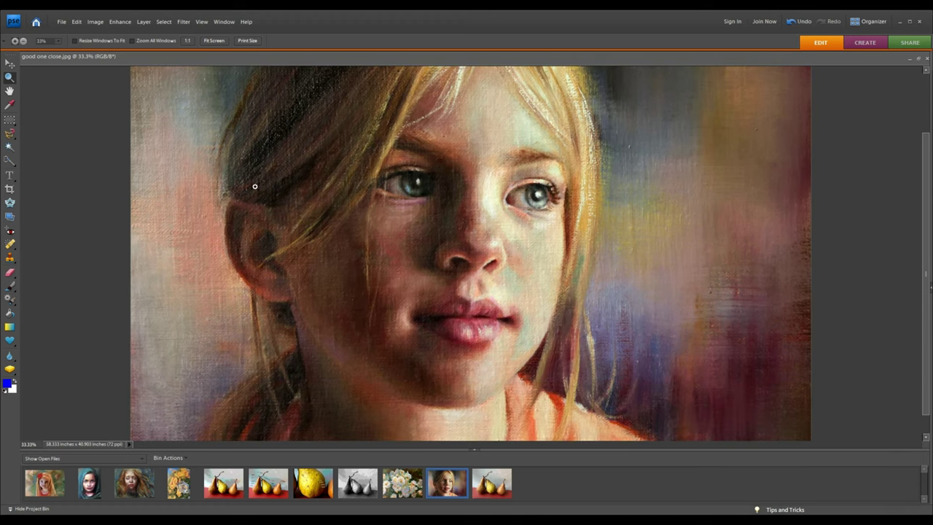
{"action": "left_click", "coordinate": [215, 40]}
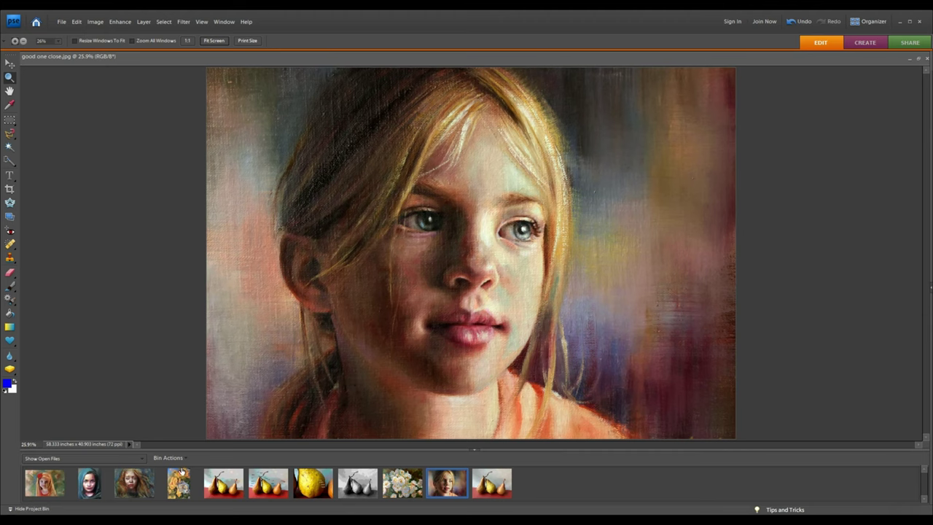
- Open the Emergence 12x16 portrait and zoom into the face and lips to 66.7%
{"action": "left_click", "coordinate": [134, 488]}
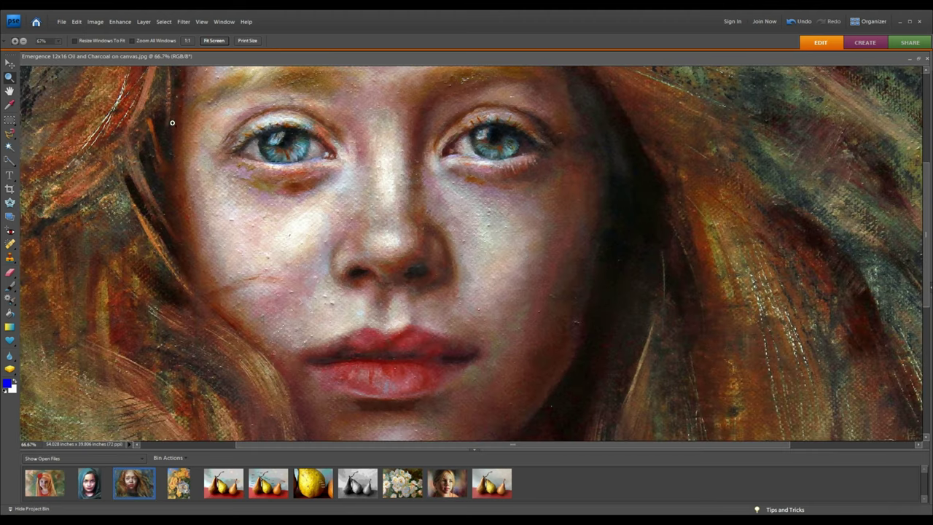
{"action": "left_click", "coordinate": [215, 41]}
{"action": "left_click", "coordinate": [525, 181]}
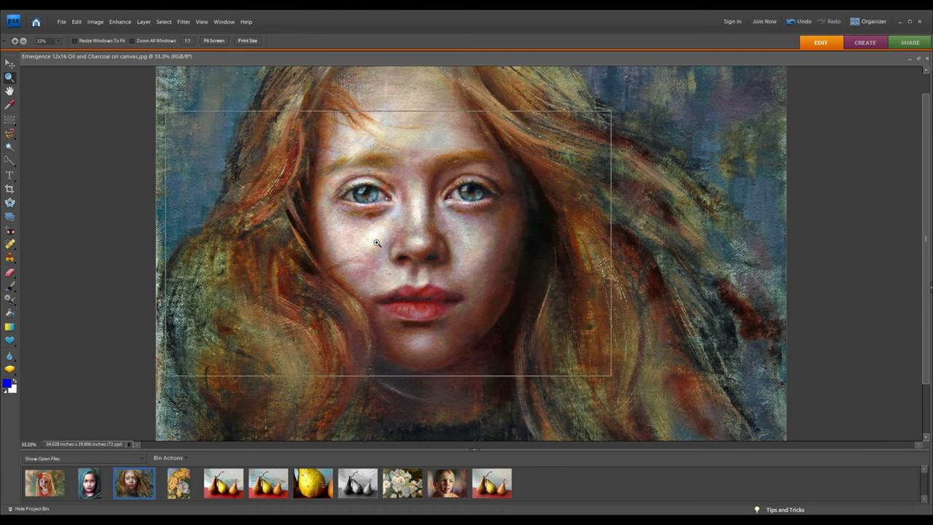
{"action": "left_click_drag", "start_coordinate": [382, 233], "coordinate": [608, 375]}
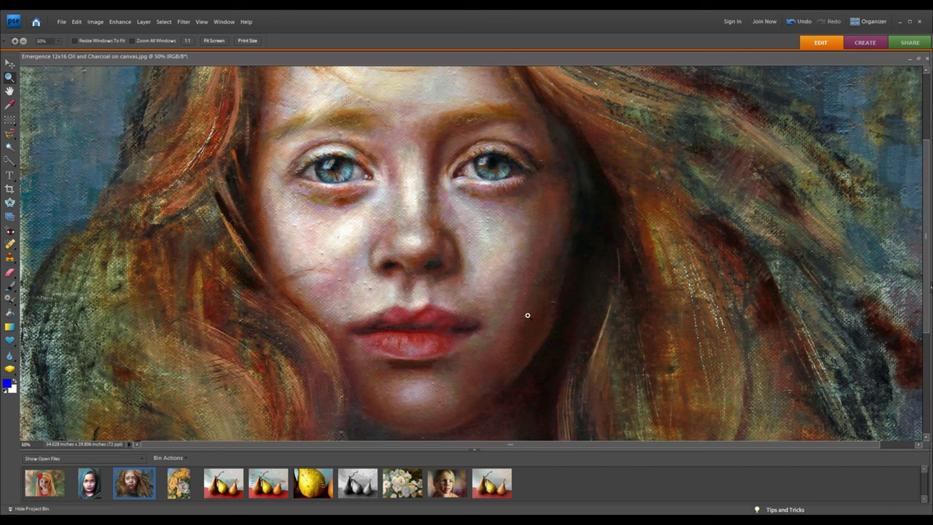
{"action": "left_click", "coordinate": [503, 310]}
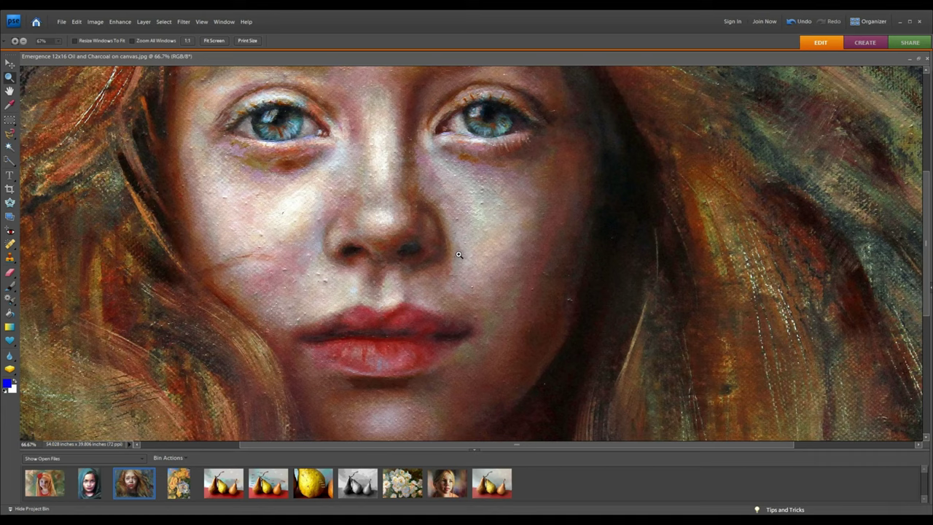
{"action": "scroll", "coordinate": [336, 237], "scroll_direction": "down", "scroll_amount": 5}
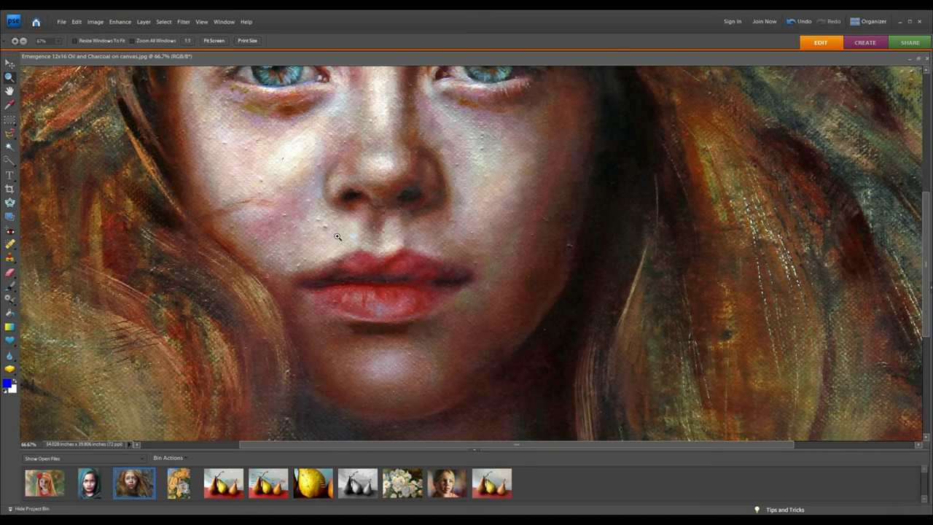
{"action": "scroll", "coordinate": [400, 269], "scroll_direction": "down", "scroll_amount": 4}
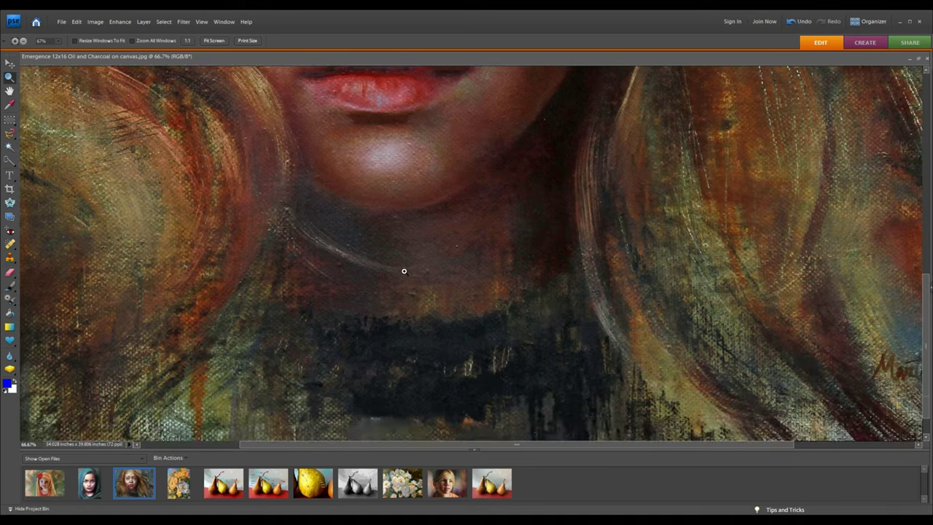
{"action": "scroll", "coordinate": [406, 270], "scroll_direction": "up", "scroll_amount": 3}
{"action": "scroll", "coordinate": [416, 277], "scroll_direction": "up", "scroll_amount": 1}
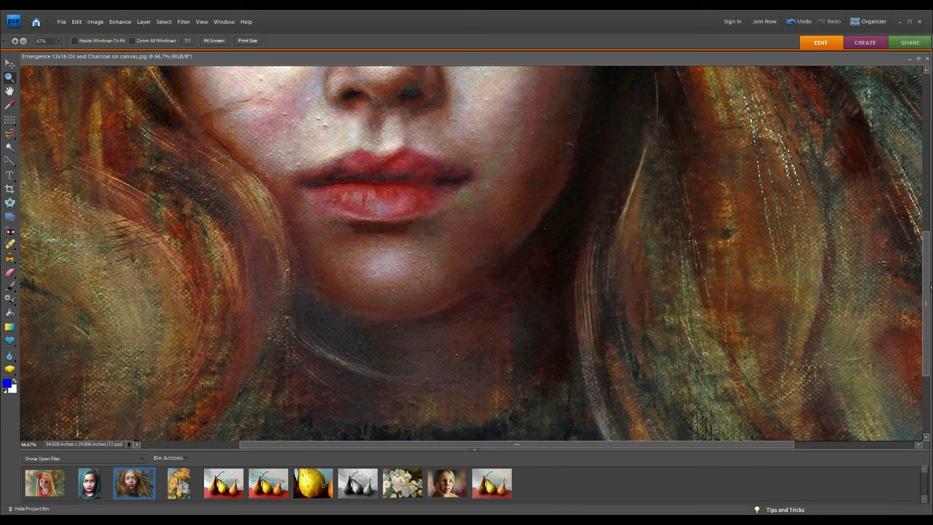
- After the orange-roses painting, zoom Dancing Queens 18x24.jpg to 200%, then fit it to screen
{"action": "left_click", "coordinate": [185, 492]}
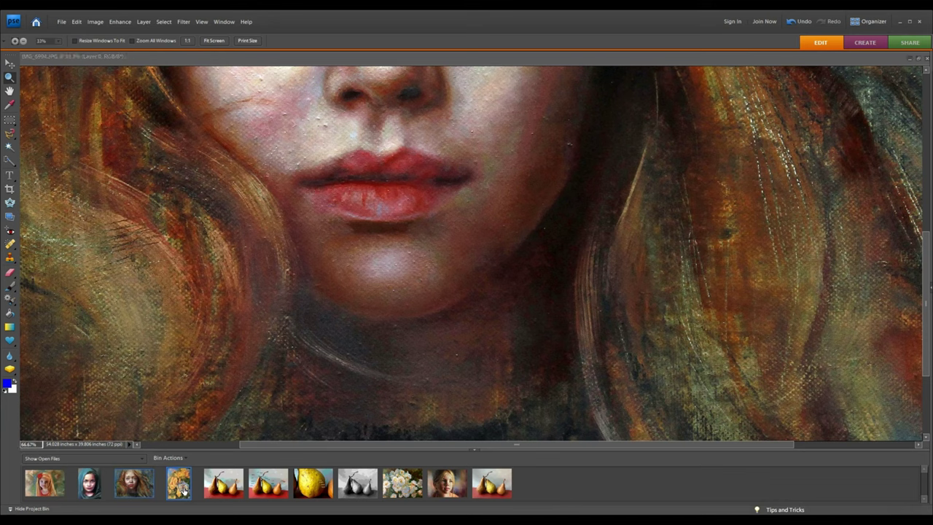
{"action": "scroll", "coordinate": [520, 298], "scroll_direction": "down", "scroll_amount": 2}
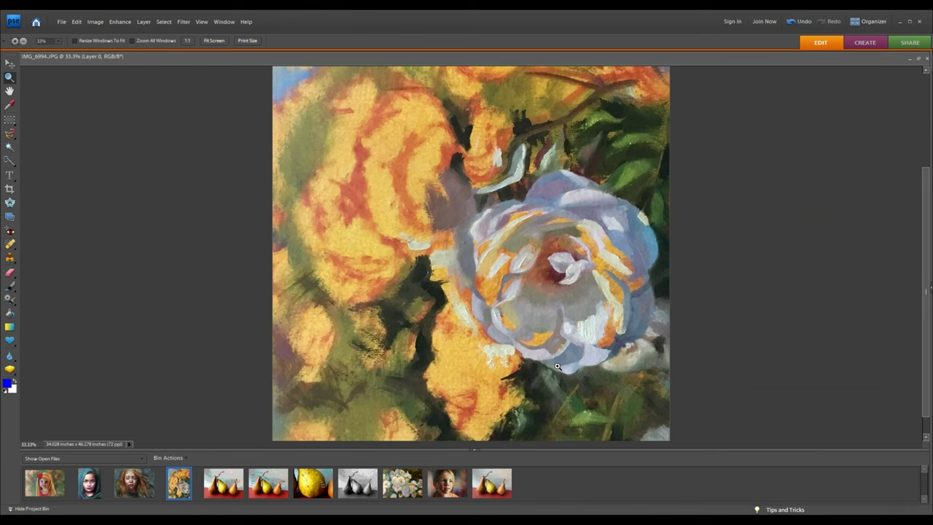
{"action": "left_click", "coordinate": [405, 483]}
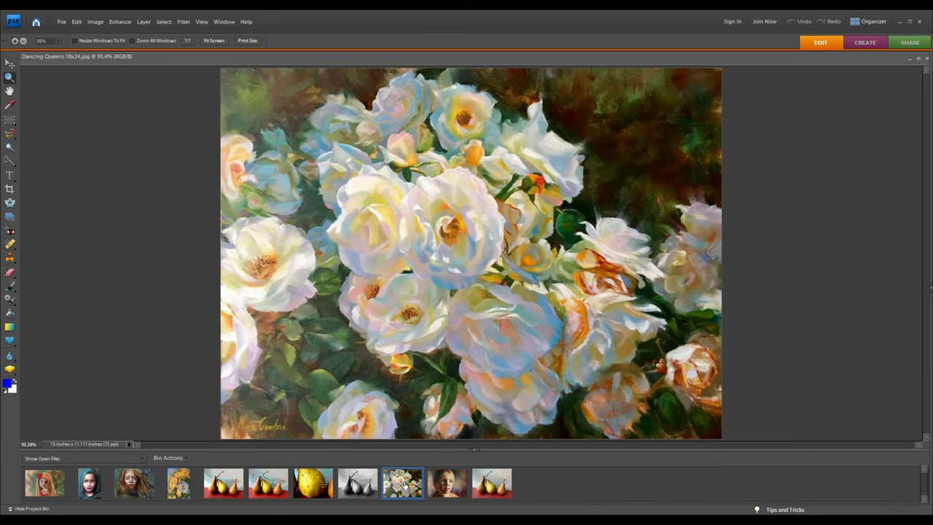
{"action": "left_click", "coordinate": [483, 226]}
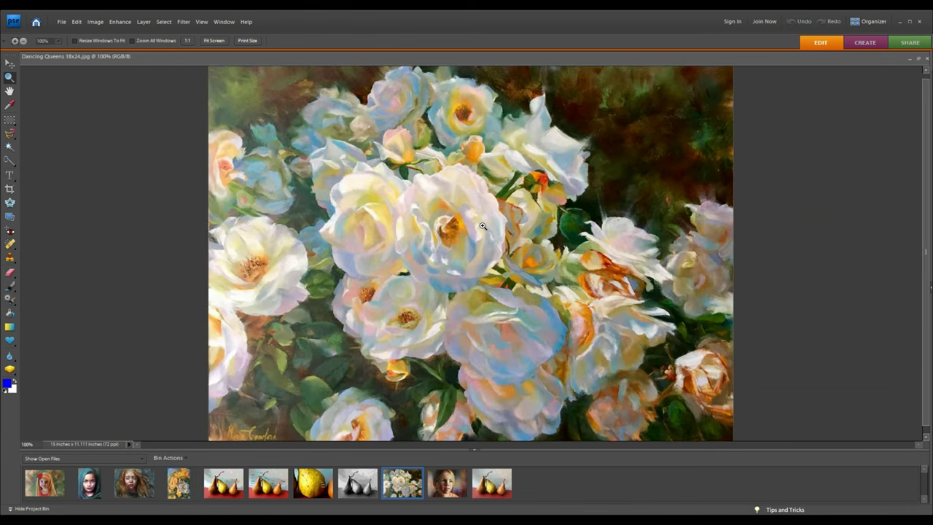
{"action": "left_click", "coordinate": [483, 226]}
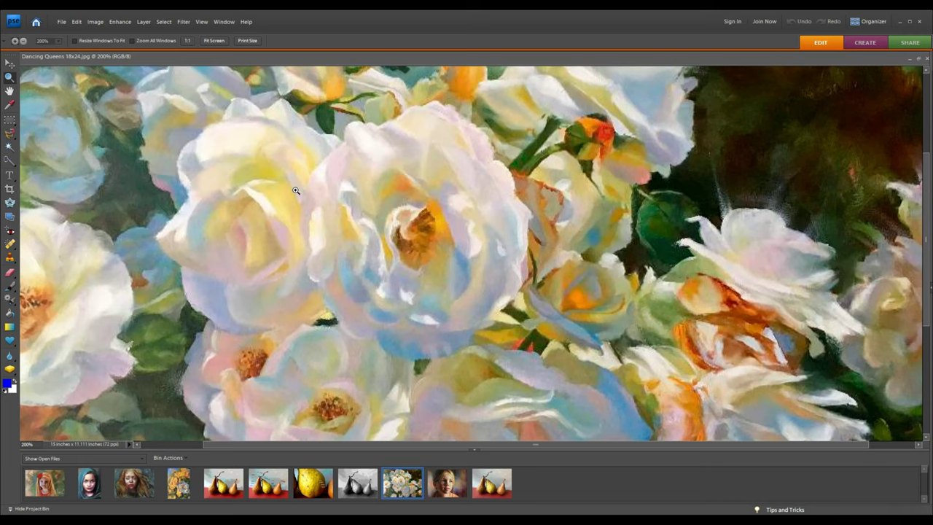
{"action": "scroll", "coordinate": [505, 250], "scroll_direction": "down", "scroll_amount": 1}
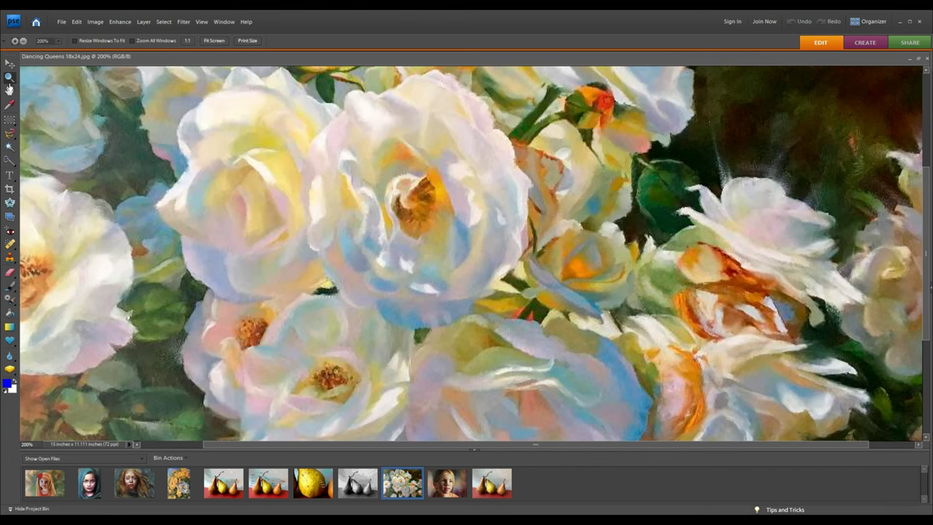
{"action": "left_click", "coordinate": [214, 41]}
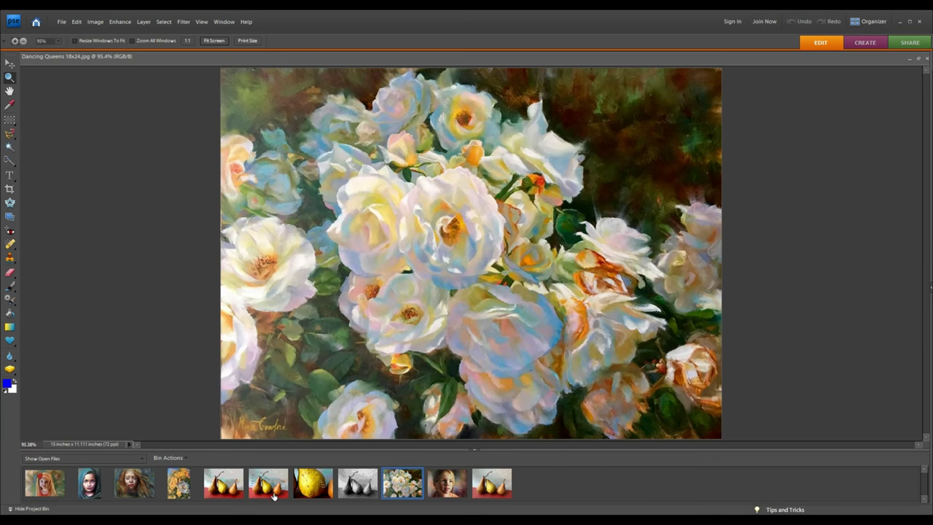
- Tile the original pears left and the posterized version right, then preview Posterize on the original
{"action": "left_click", "coordinate": [495, 486]}
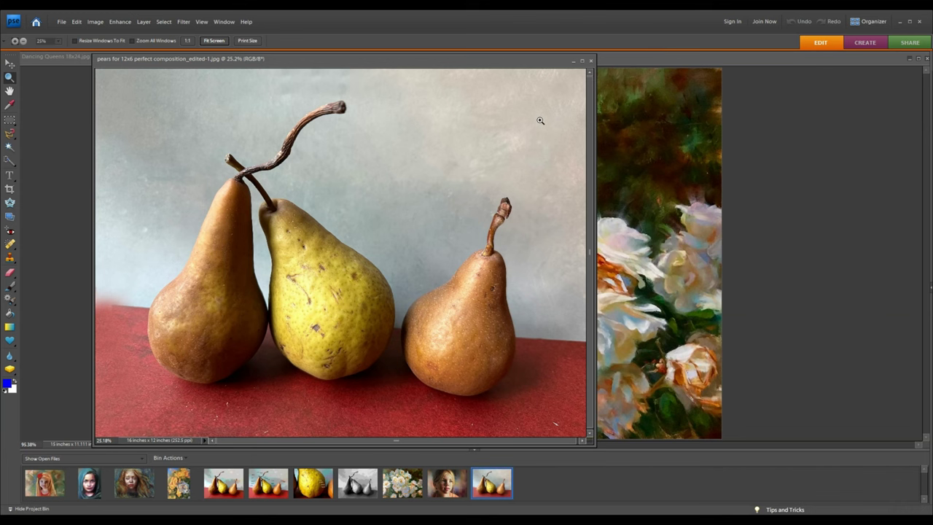
{"action": "left_click", "coordinate": [219, 484]}
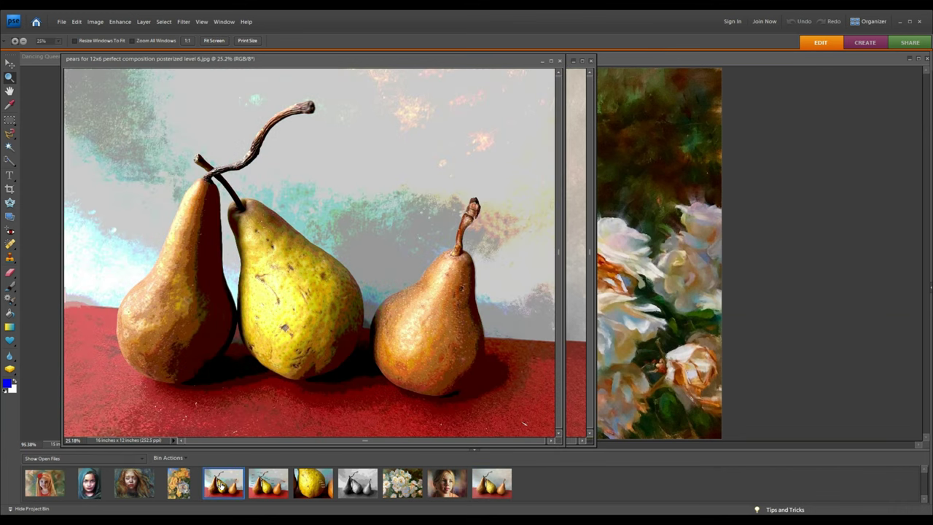
{"action": "left_click_drag", "start_coordinate": [472, 60], "coordinate": [766, 69]}
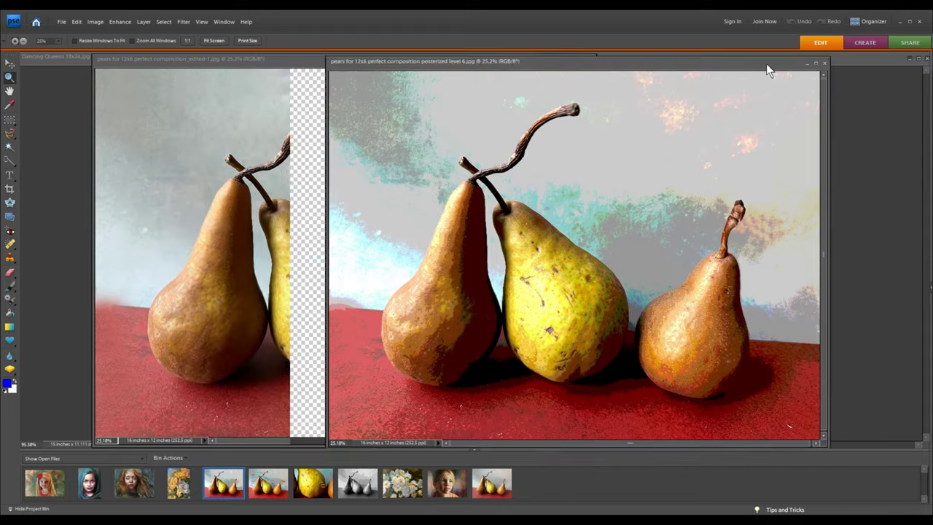
{"action": "left_click_drag", "start_coordinate": [382, 65], "coordinate": [294, 73]}
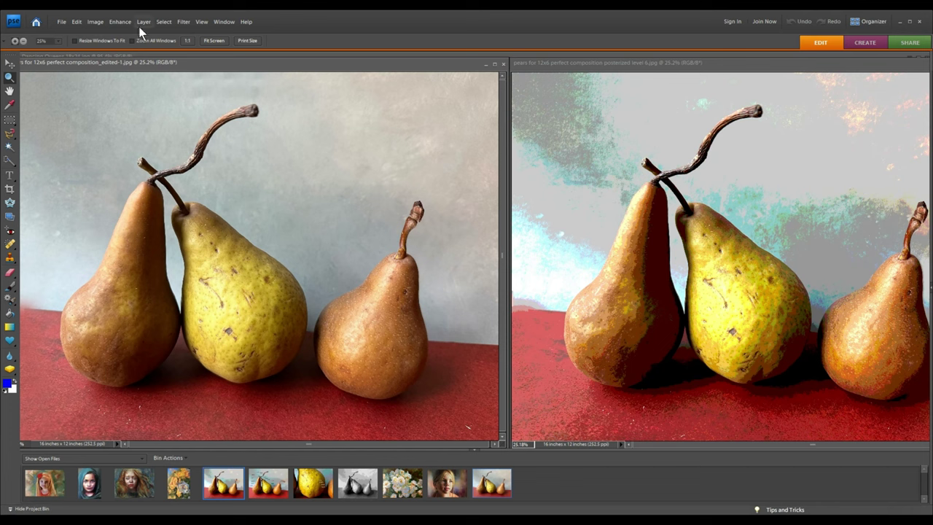
{"action": "left_click", "coordinate": [185, 23]}
{"action": "left_click", "coordinate": [280, 103]}
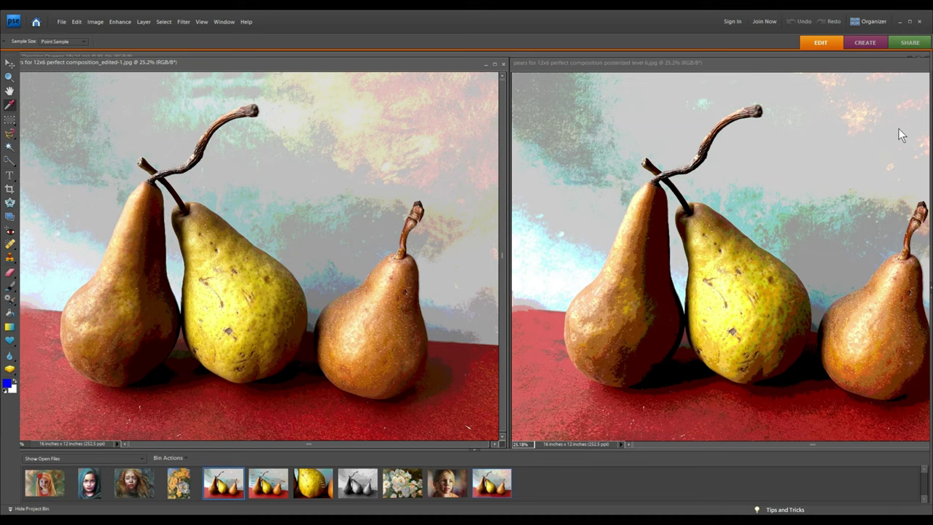
- Undo the posterize on the original photo and close the posterized pears document
{"action": "key", "text": "z"}
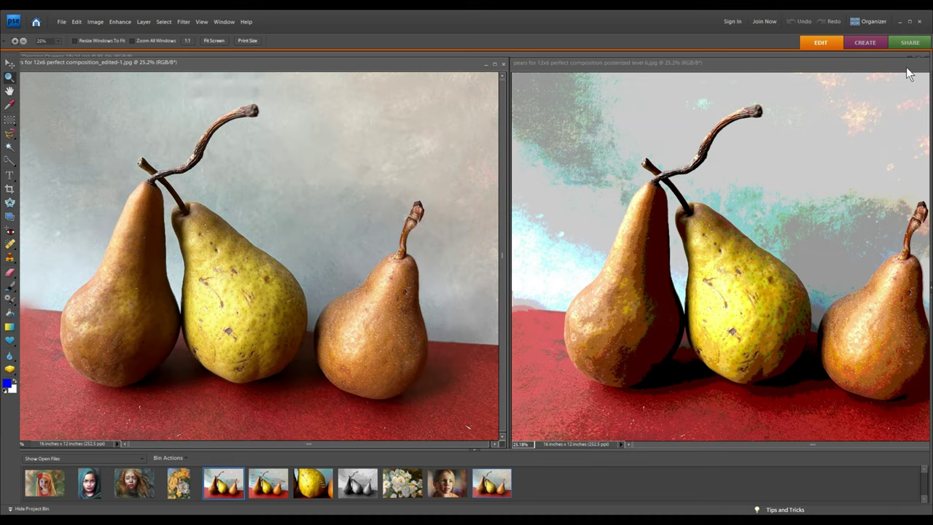
{"action": "left_click_drag", "start_coordinate": [907, 67], "coordinate": [696, 79]}
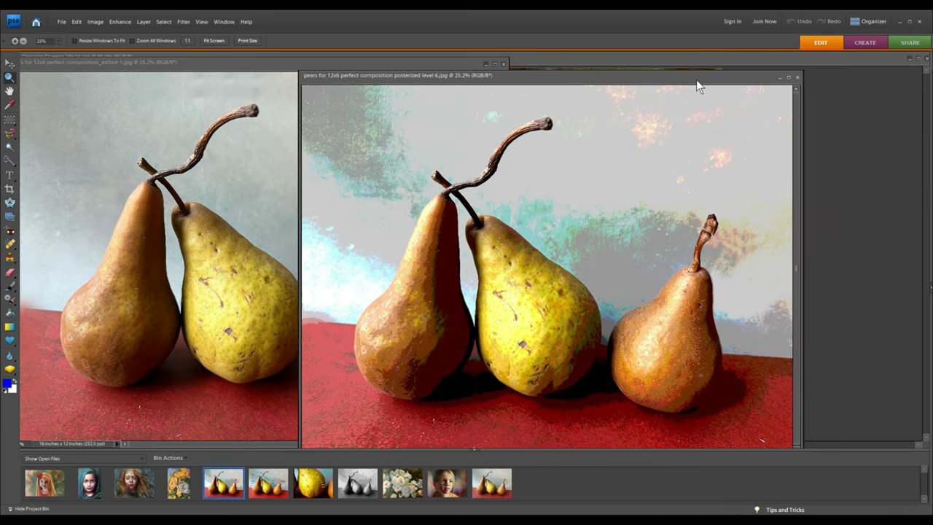
{"action": "left_click", "coordinate": [799, 78]}
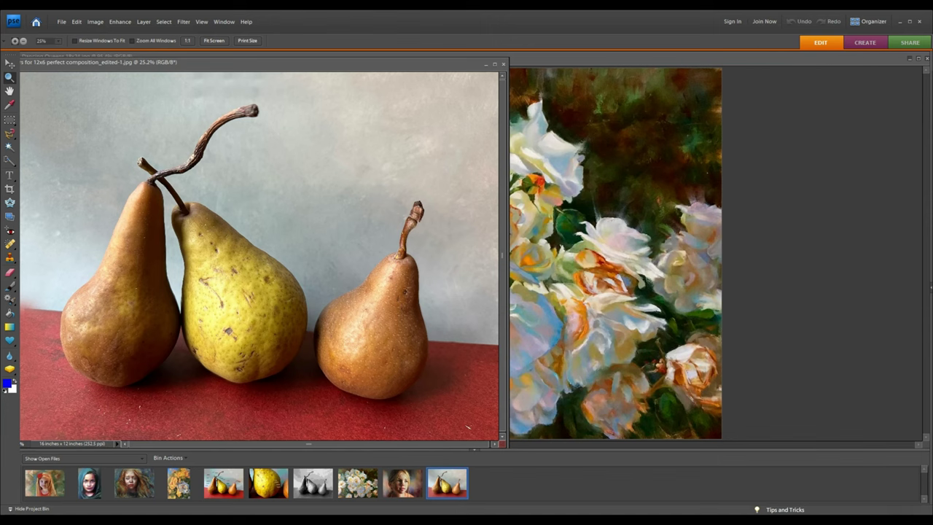
- Close the two flower paintings with Ctrl+W
{"action": "left_click", "coordinate": [355, 486]}
{"action": "key", "text": "ctrl+w"}
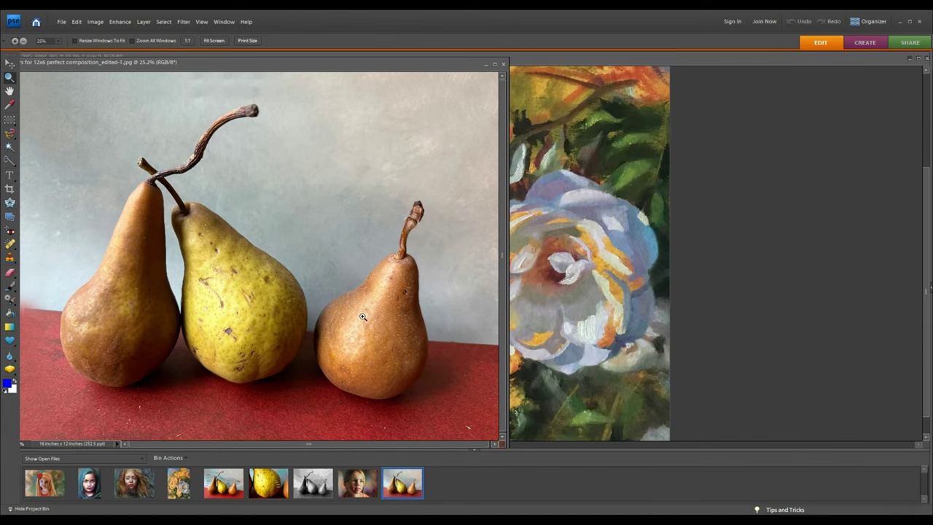
{"action": "left_click", "coordinate": [181, 493]}
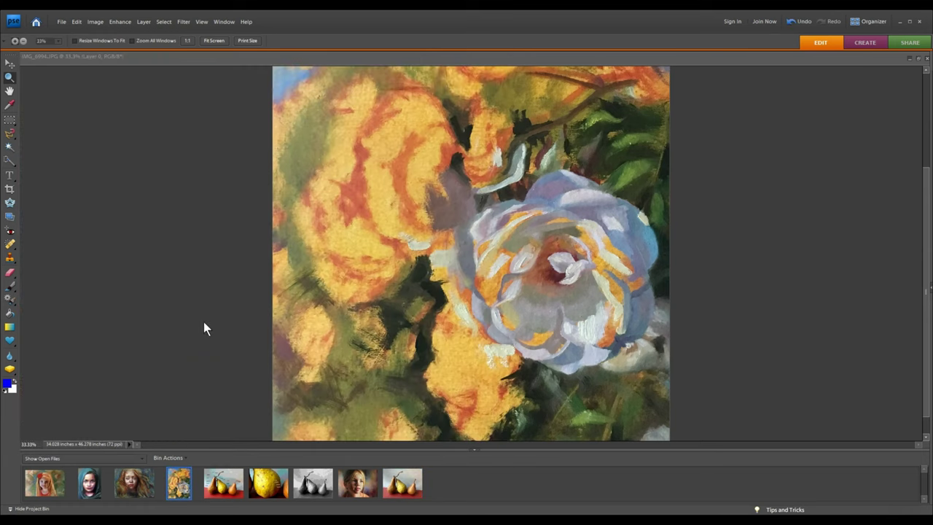
{"action": "key", "text": "ctrl+w"}
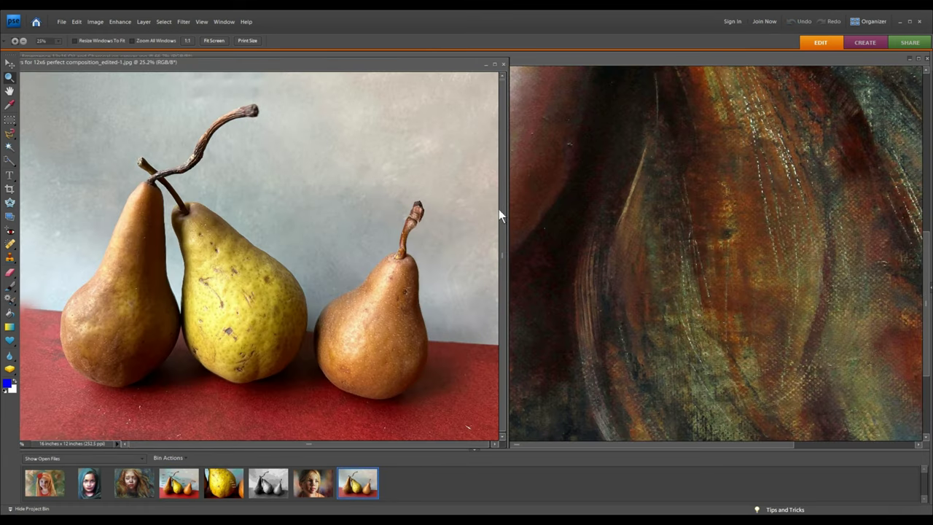
- Close the four portrait paintings, including the hooded-girl and red-haired portraits
{"action": "left_click", "coordinate": [139, 491]}
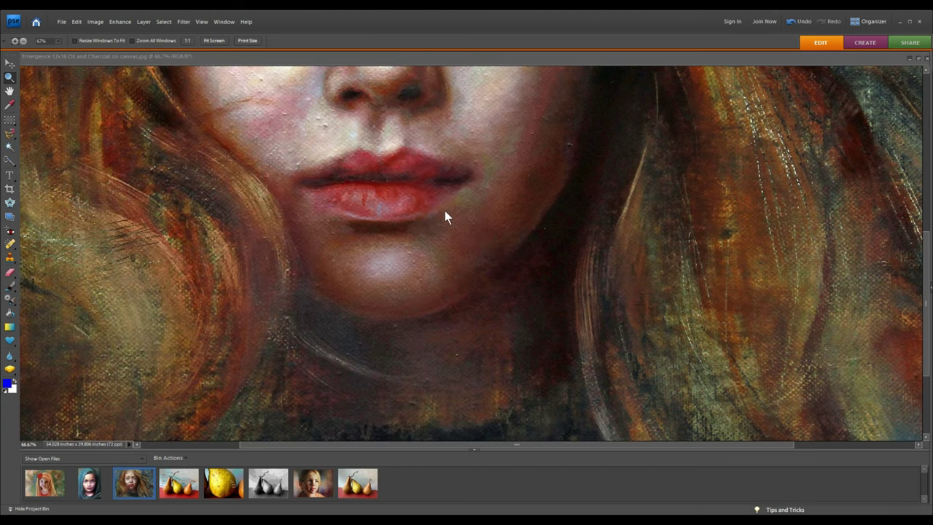
{"action": "key", "text": "ctrl+w"}
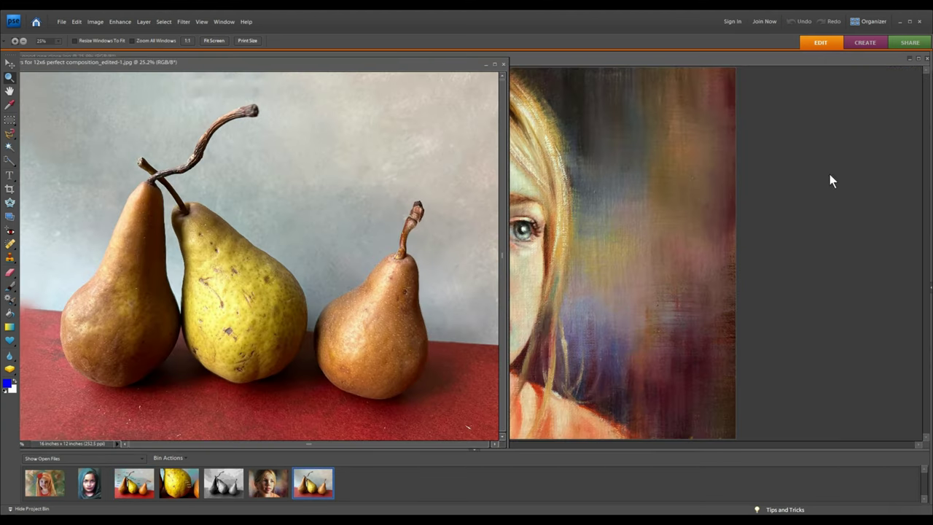
{"action": "left_click", "coordinate": [280, 487]}
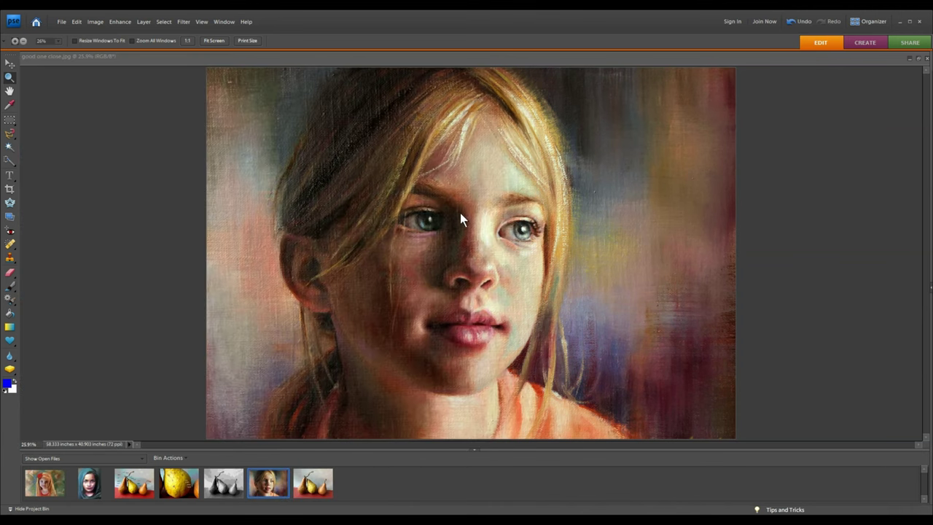
{"action": "key", "text": "ctrl+w"}
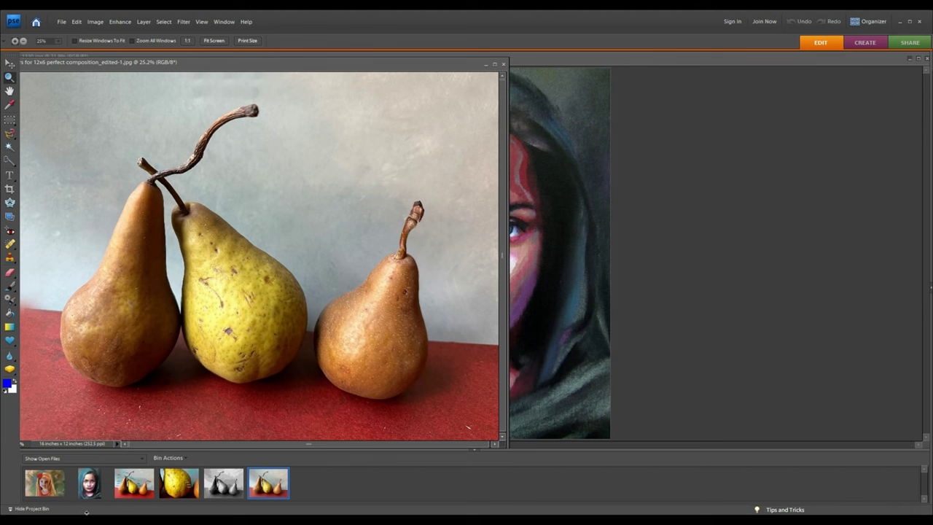
{"action": "left_click", "coordinate": [89, 484]}
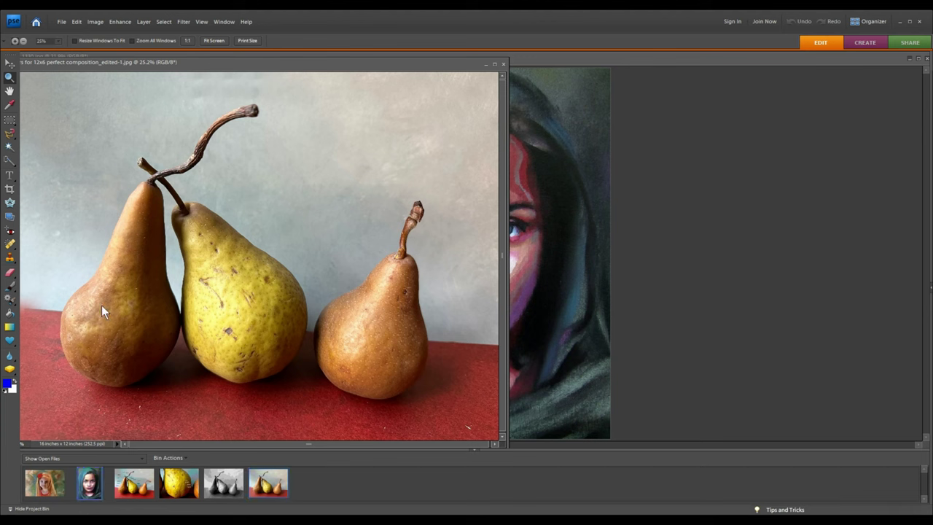
{"action": "key", "text": "ctrl+w"}
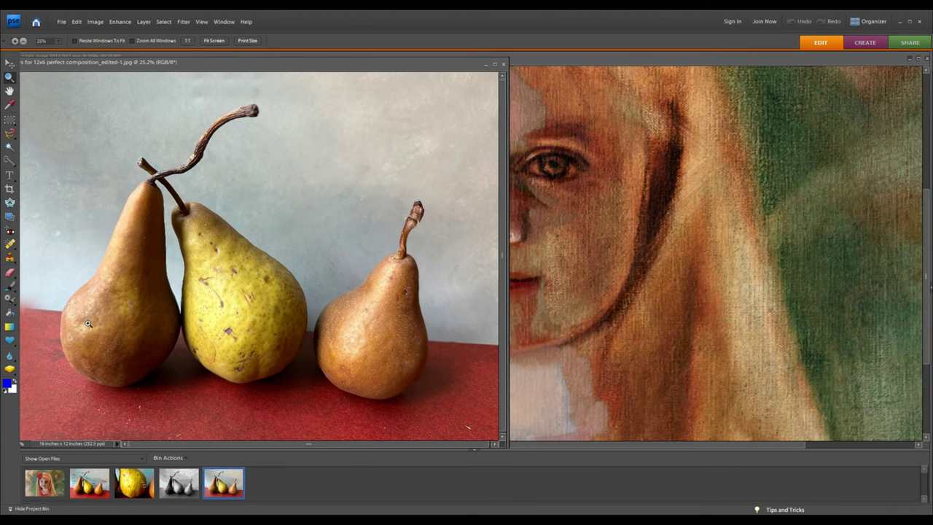
{"action": "left_click", "coordinate": [53, 475]}
{"action": "key", "text": "ctrl+w"}
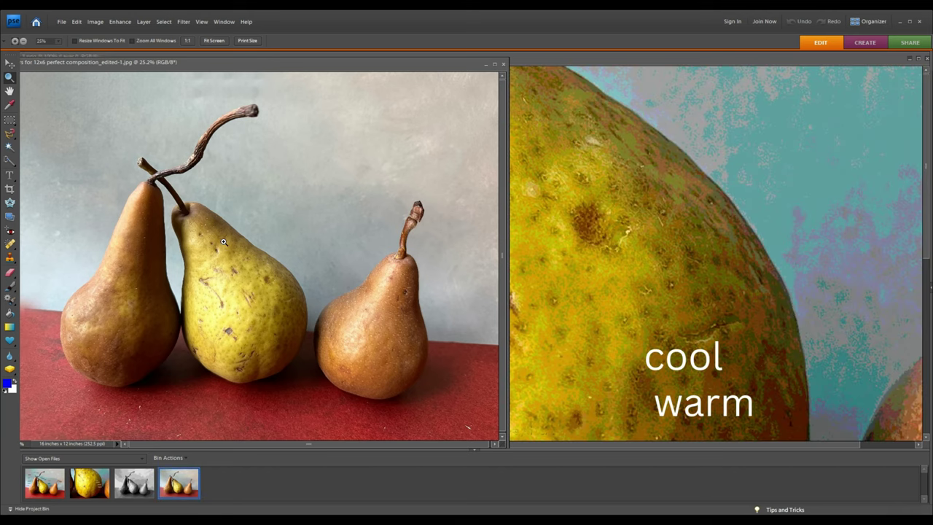
- Close the yellow pear close-up 2.png
{"action": "left_click_drag", "start_coordinate": [410, 62], "coordinate": [599, 58]}
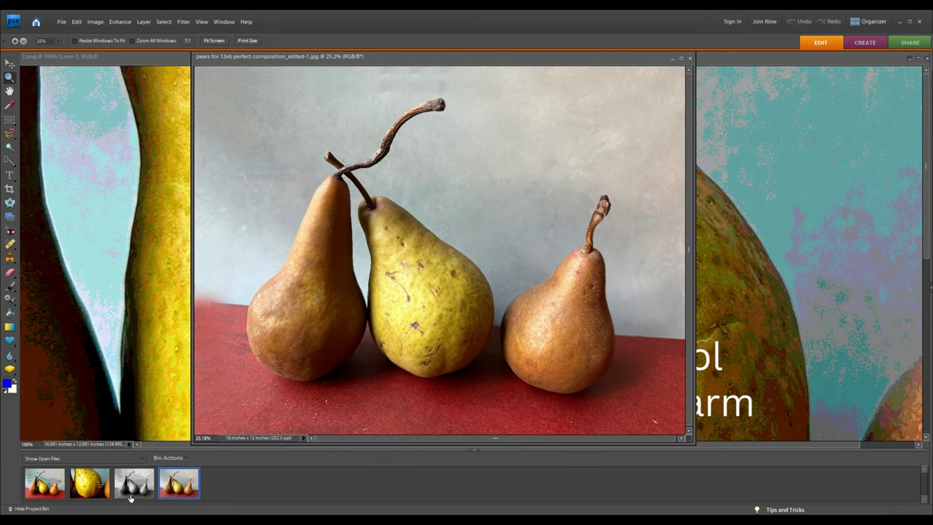
{"action": "left_click", "coordinate": [92, 483]}
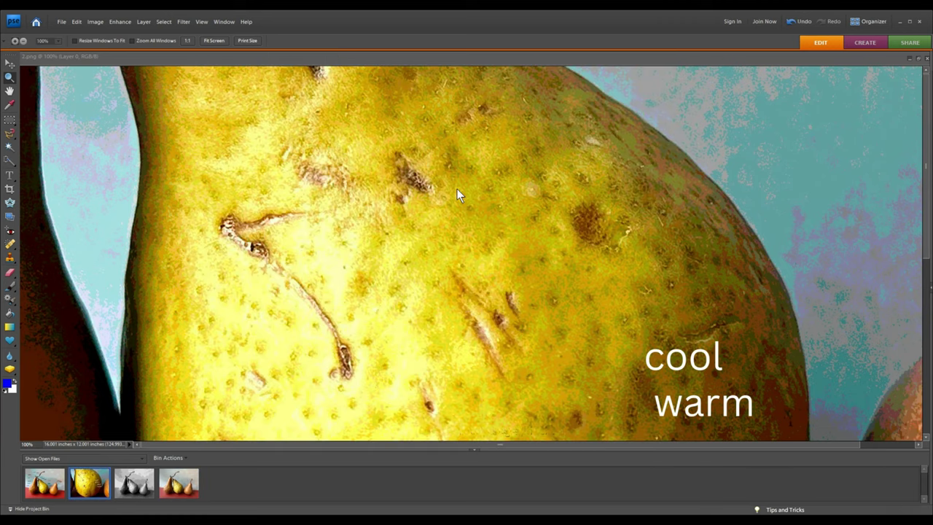
{"action": "key", "text": "ctrl+w"}
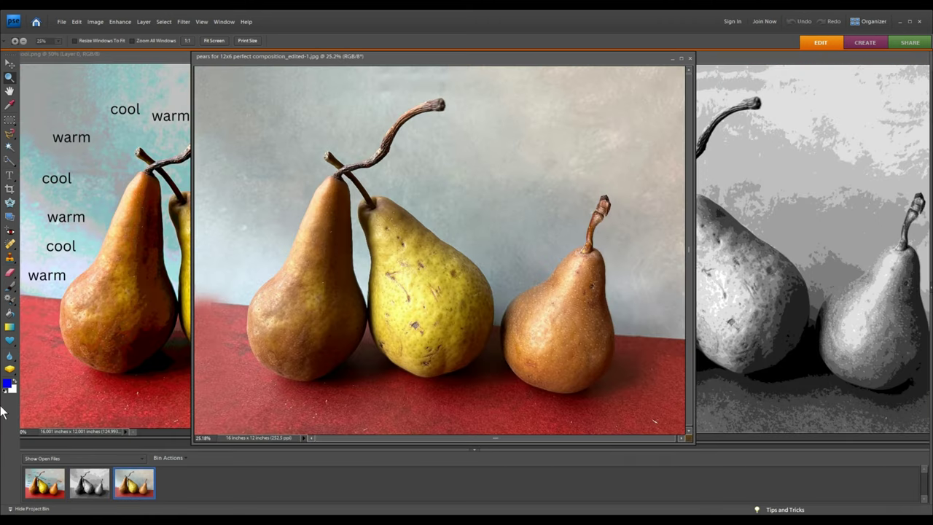
- Minimize the warm/cool labelled version and the grayscale pears value image
{"action": "left_click_drag", "start_coordinate": [625, 58], "coordinate": [563, 195]}
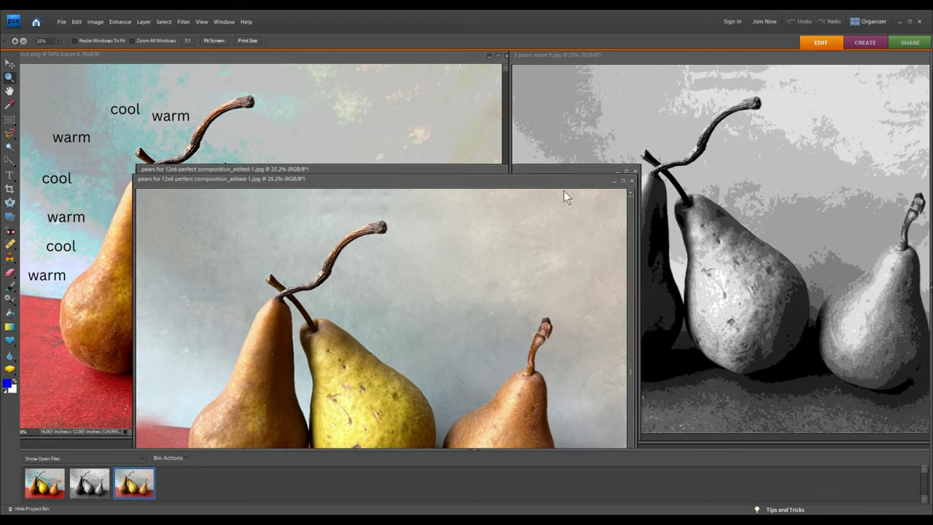
{"action": "left_click", "coordinate": [490, 57]}
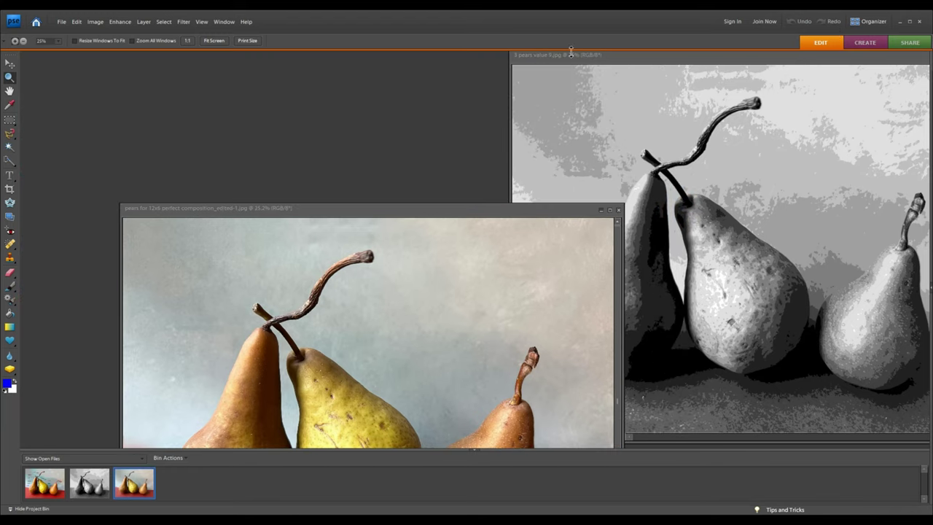
{"action": "left_click_drag", "start_coordinate": [606, 59], "coordinate": [422, 85]}
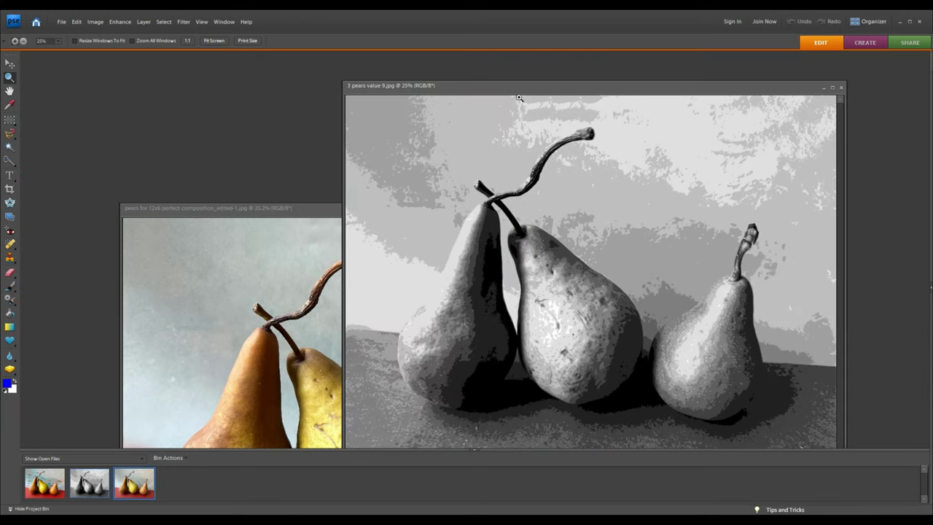
{"action": "left_click", "coordinate": [825, 87]}
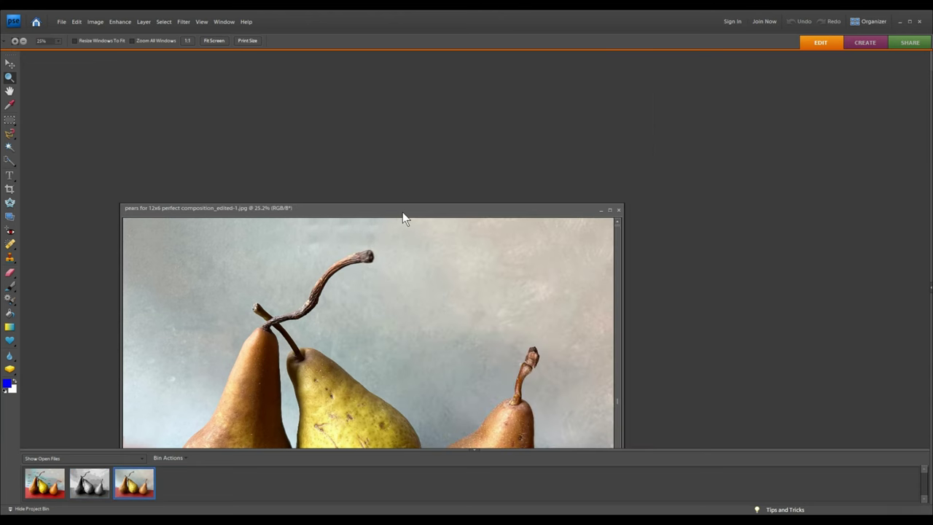
- Move the pears photo into full view and undo its posterize effect
{"action": "left_click_drag", "start_coordinate": [402, 213], "coordinate": [467, 63]}
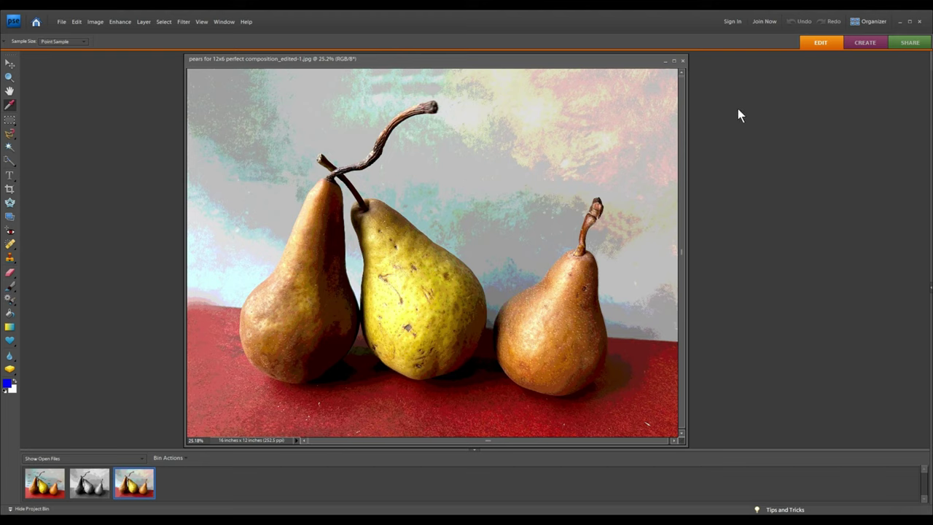
{"action": "key", "text": "z"}
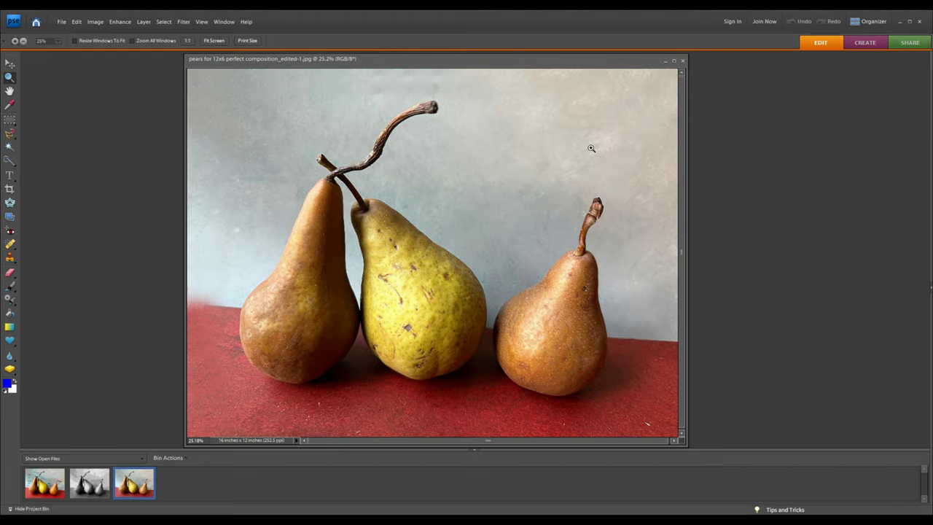